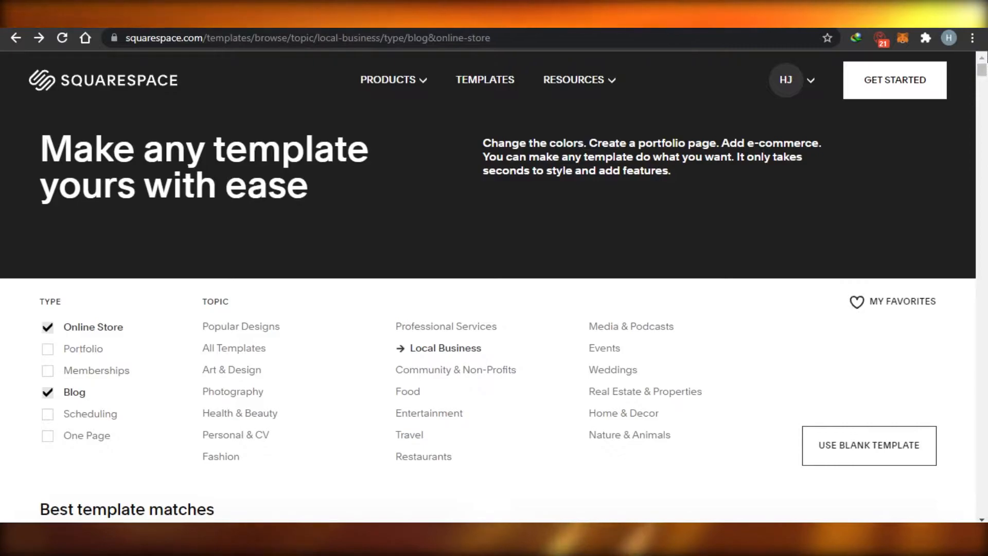
Browse the unfiltered Popular Designs template gallery and start a new site with the Almar template.
mouse_move(981, 70)
left_mouse_down()
mouse_move(983, 105)
mouse_move(987, 63)
left_mouse_up()
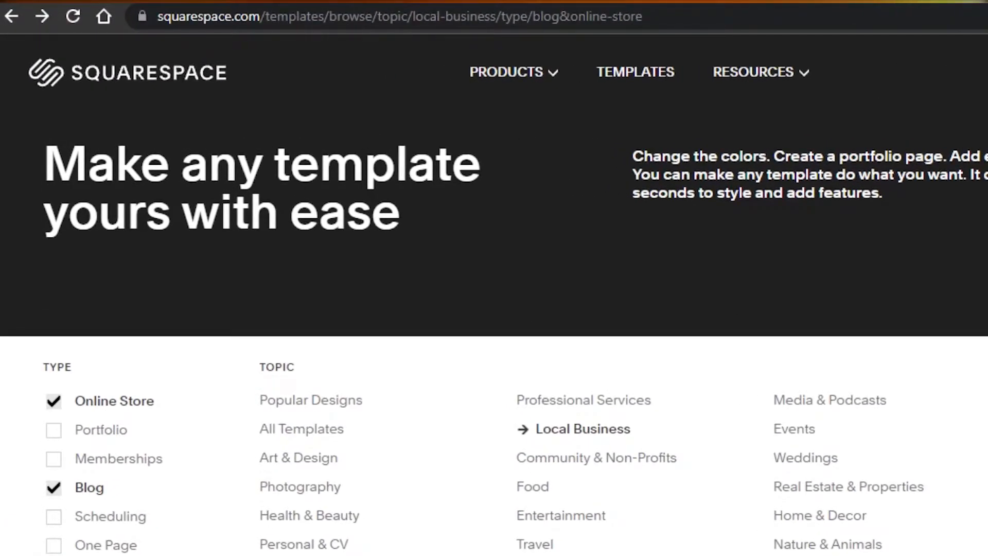
left_click(515, 85)
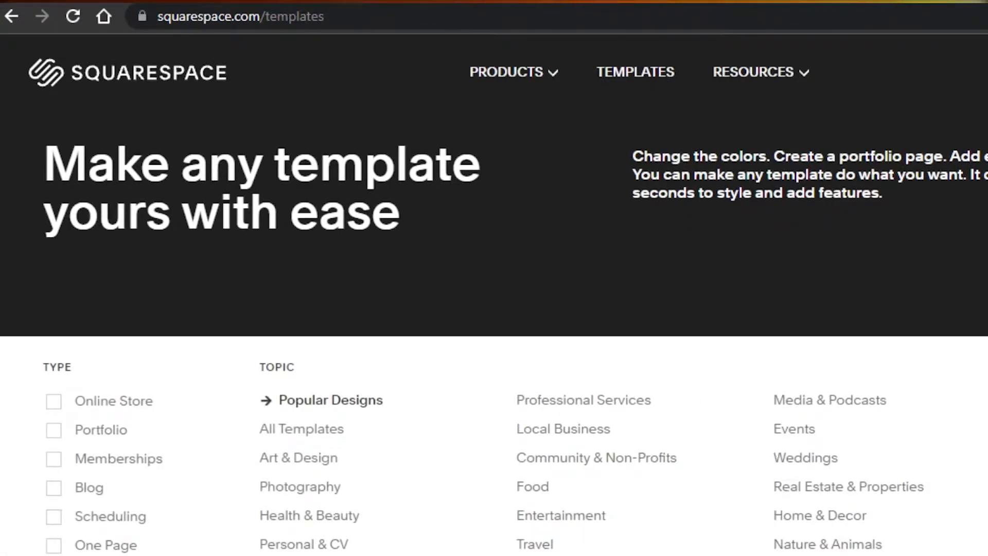
scroll(493, 293, "down", 10)
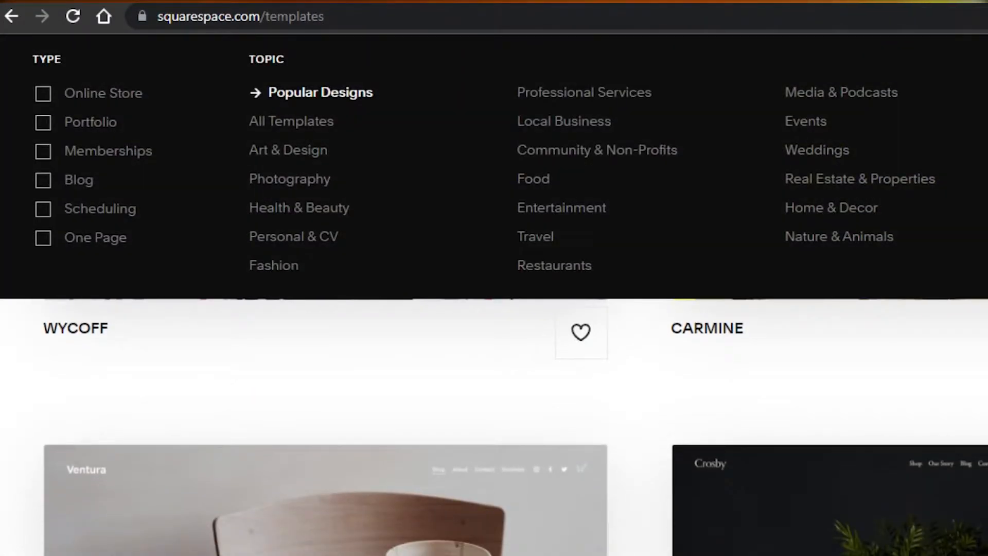
scroll(494, 334, "down", 10)
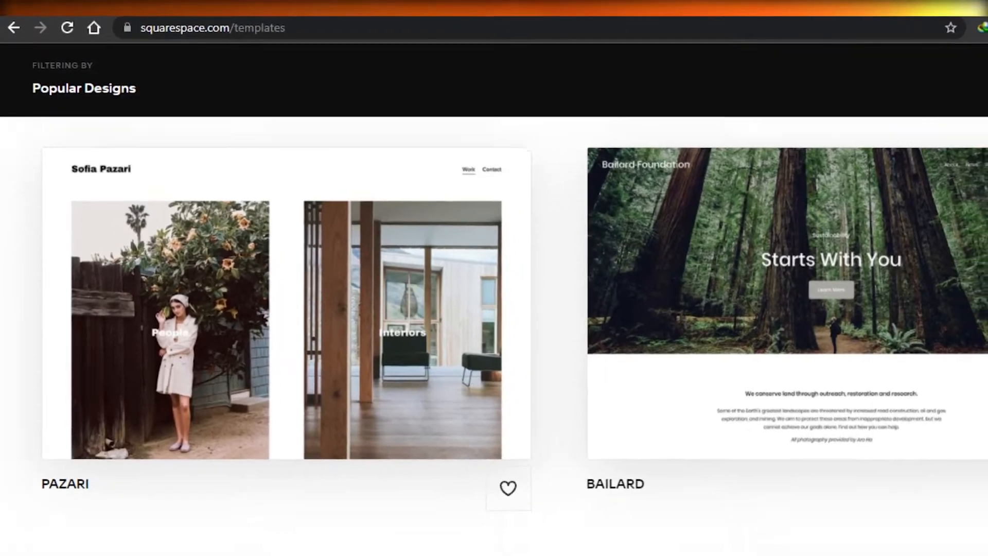
scroll(494, 309, "down", 10)
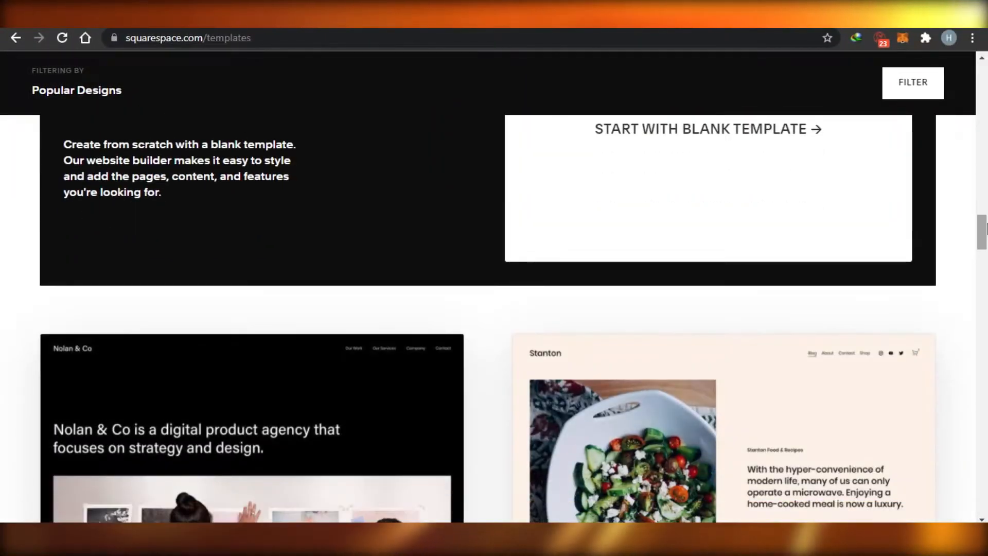
mouse_move(985, 229)
left_mouse_down()
mouse_move(985, 348)
mouse_move(985, 208)
mouse_move(985, 243)
left_mouse_up()
mouse_move(710, 328)
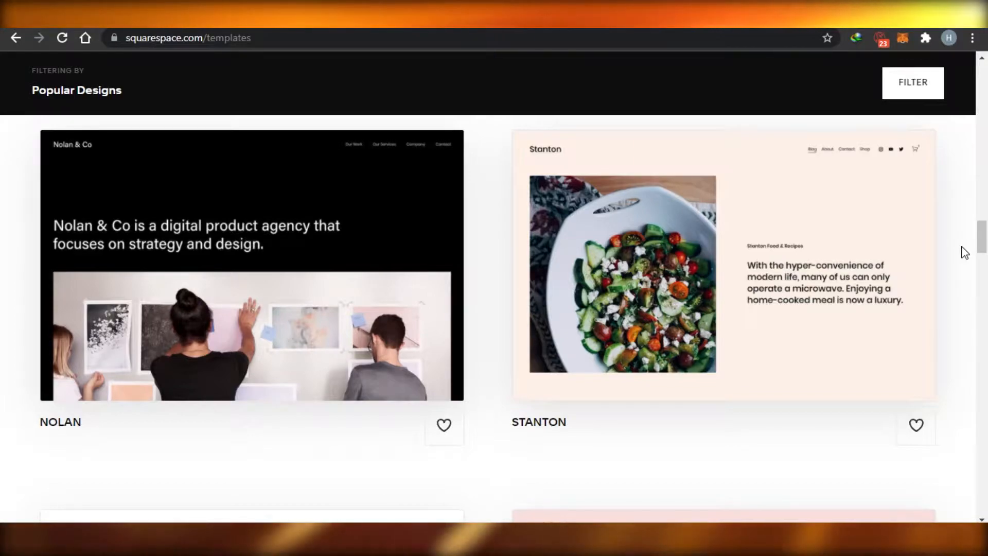
mouse_move(792, 348)
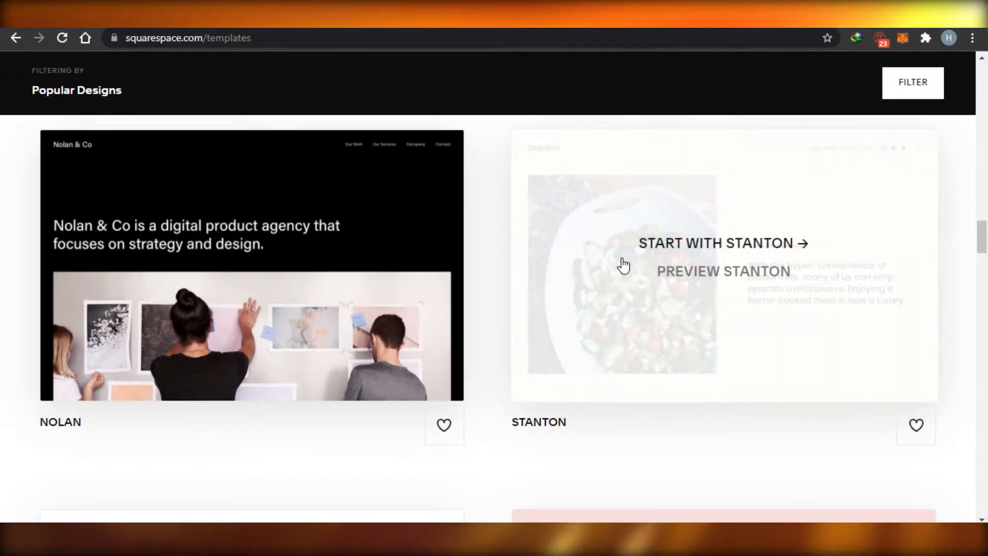
left_click_drag(982, 243, 986, 347)
mouse_move(687, 307)
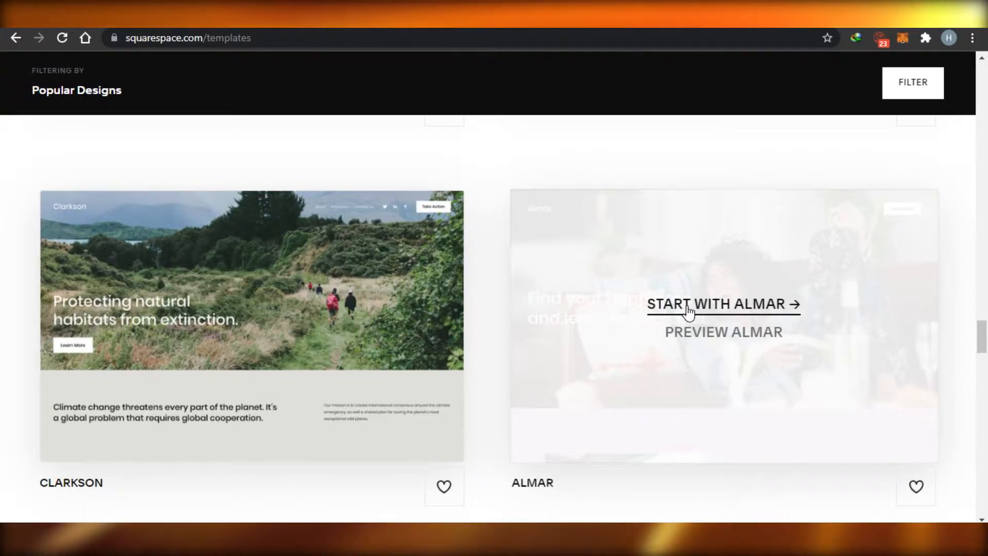
left_click(758, 306)
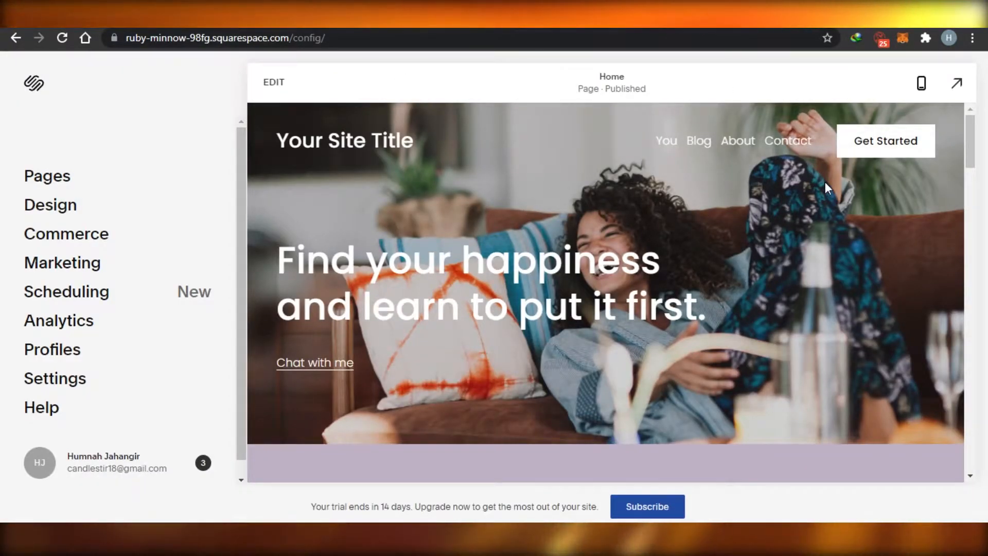
Review the new site's home page by looking through its sections and viewing it in full-screen preview.
left_click_drag(966, 128, 970, 275)
left_click_drag(968, 234, 977, 149)
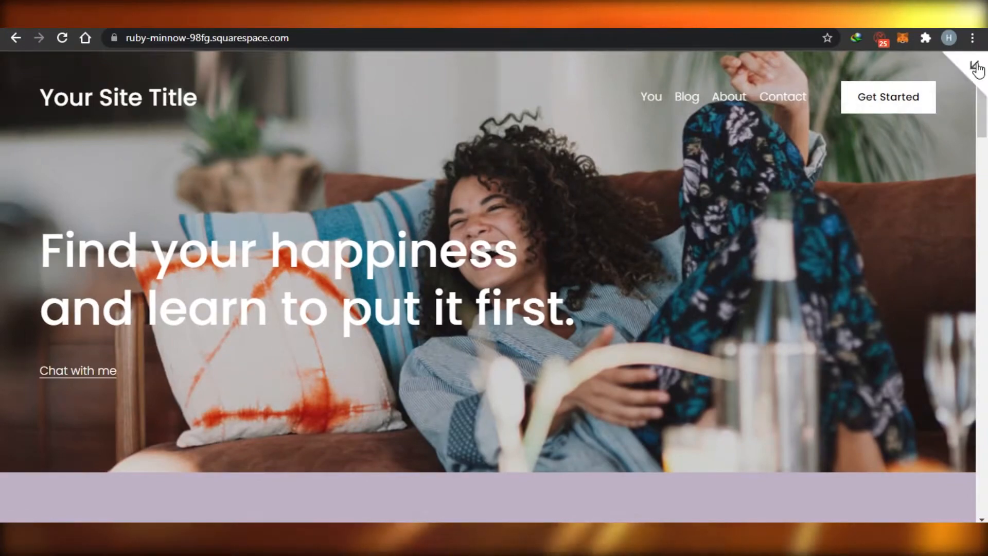
left_click(974, 62)
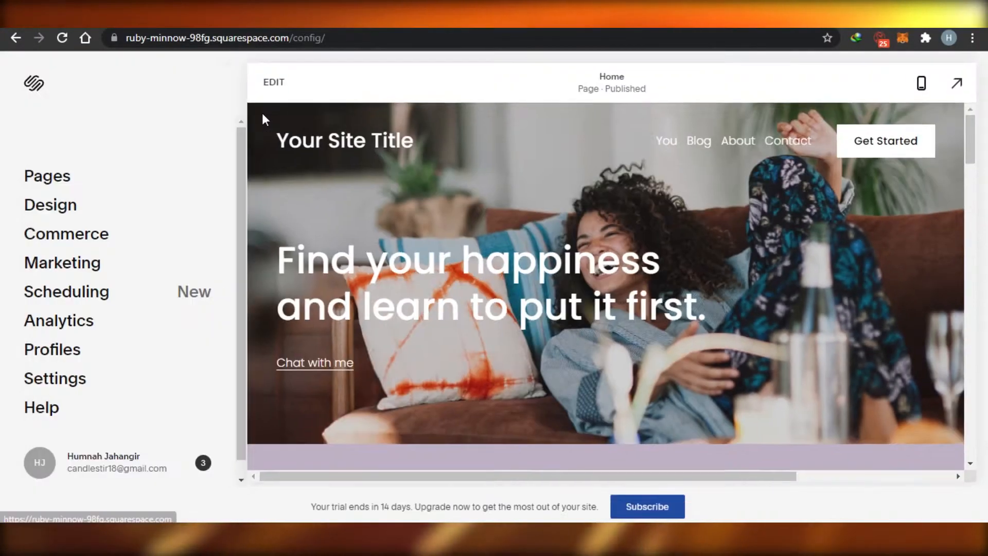
Switch the home page to edit mode and look over the site header's global settings.
left_click(272, 83)
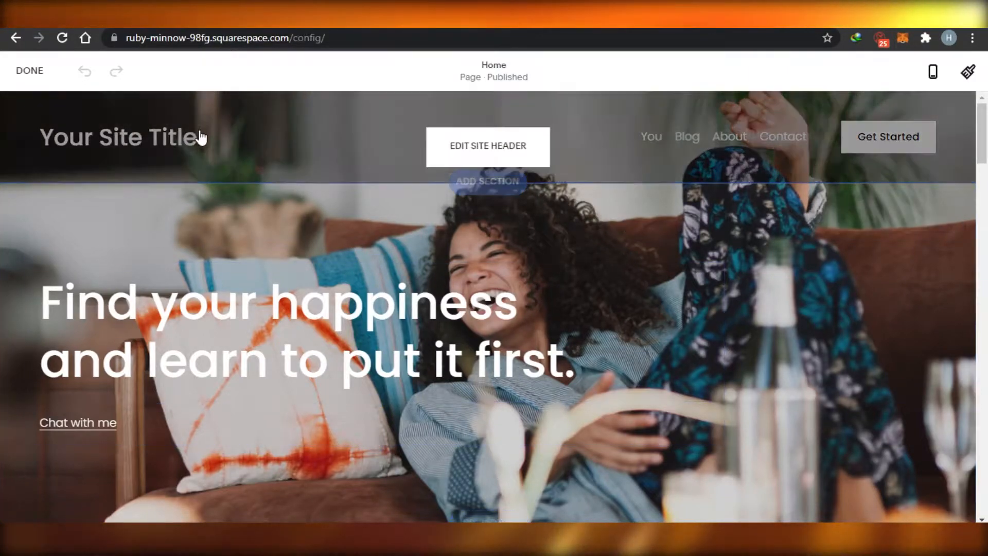
left_click(489, 162)
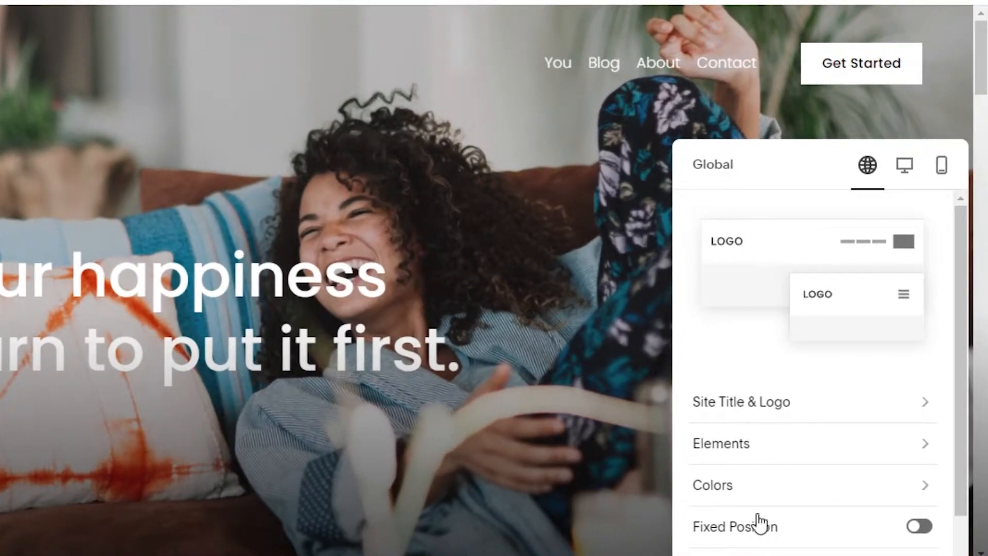
left_click(507, 132)
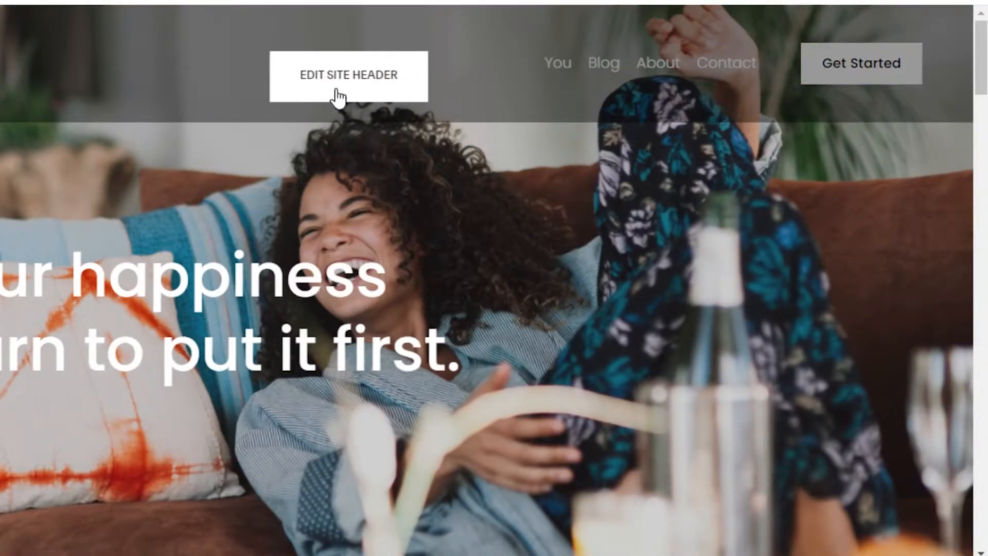
left_click(366, 86)
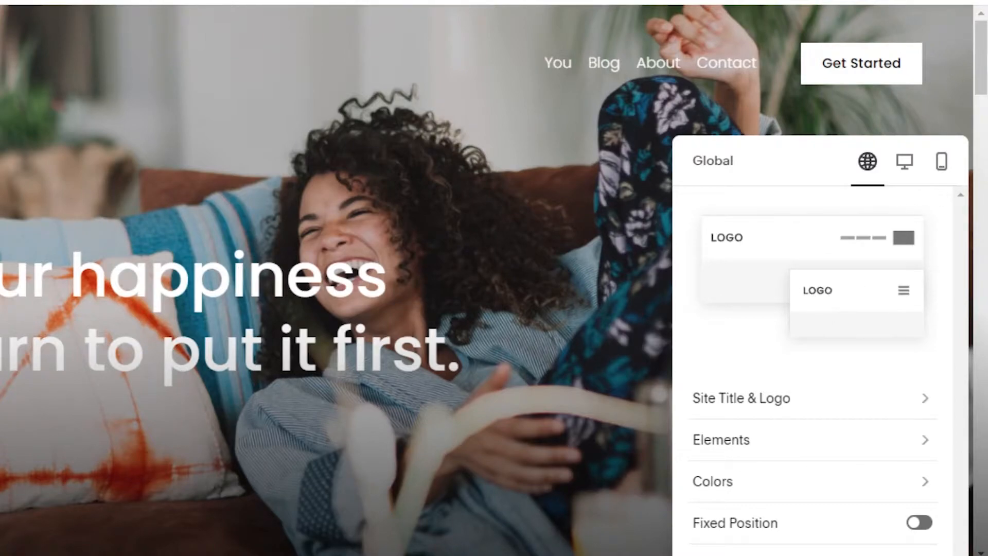
key("Escape")
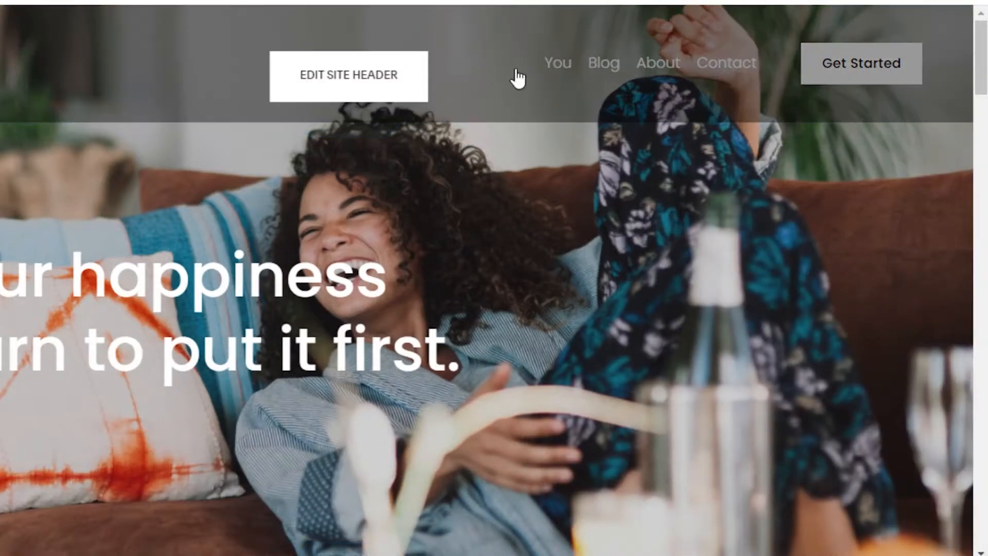
Replace the placeholder site title in the header with YOUR LIFESTYLE AMIGO.
left_click(364, 66)
left_click(801, 412)
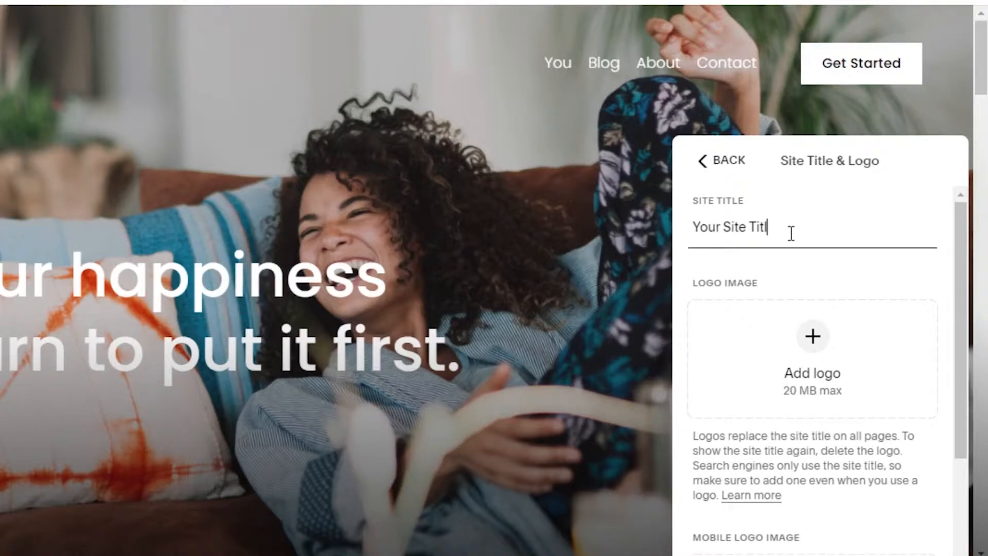
key("BackSpace")
key("BackSpace")
key("BackSpace")
key("BackSpace")
key("BackSpace")
key("BackSpace")
key("BackSpace")
key("BackSpace")
key("BackSpace")
key("BackSpace")
key("BackSpace")
key("BackSpace")
key("BackSpace")
key("BackSpace")
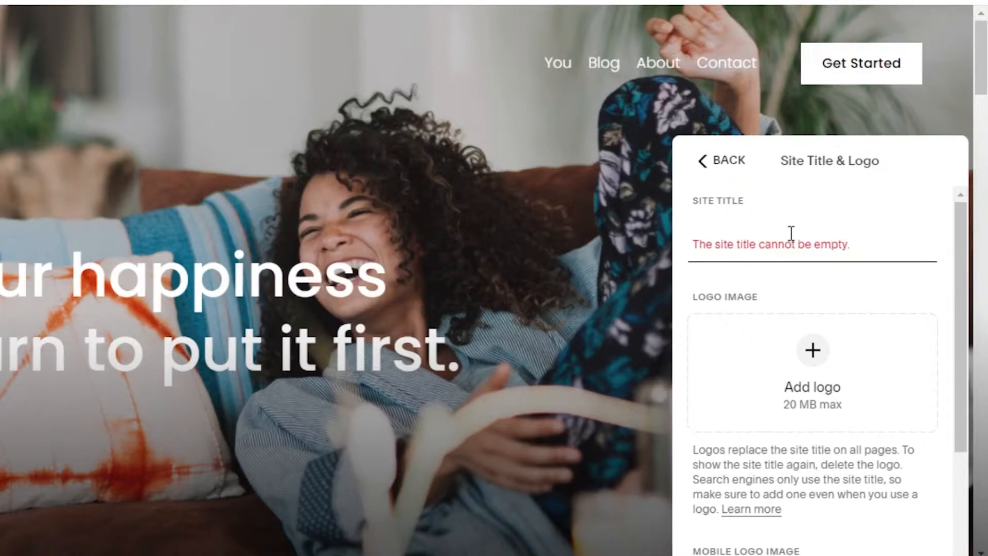
type("Trave")
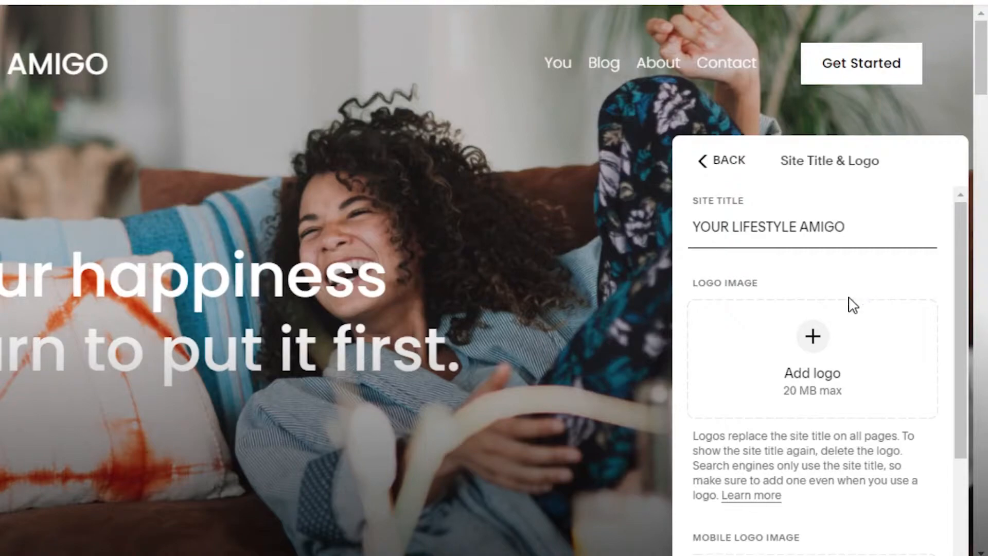
Examine the header's logo options, including selecting a logo image from the library and adding a mobile logo.
left_click(811, 345)
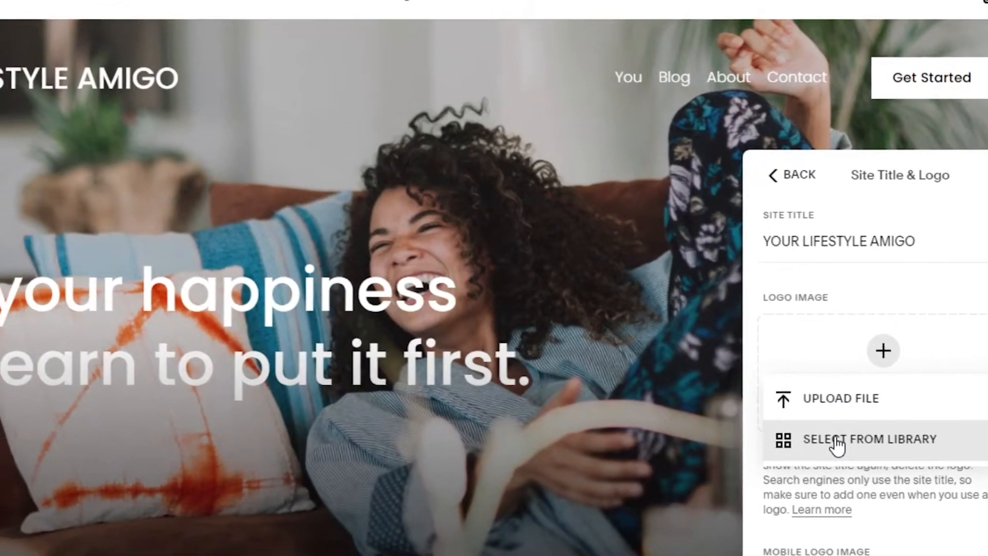
left_click(777, 425)
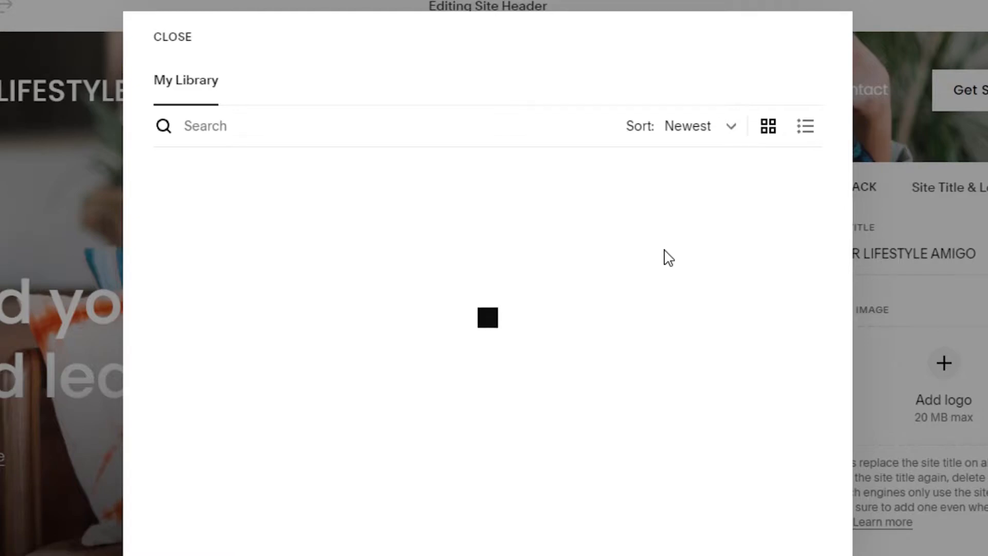
left_click(181, 44)
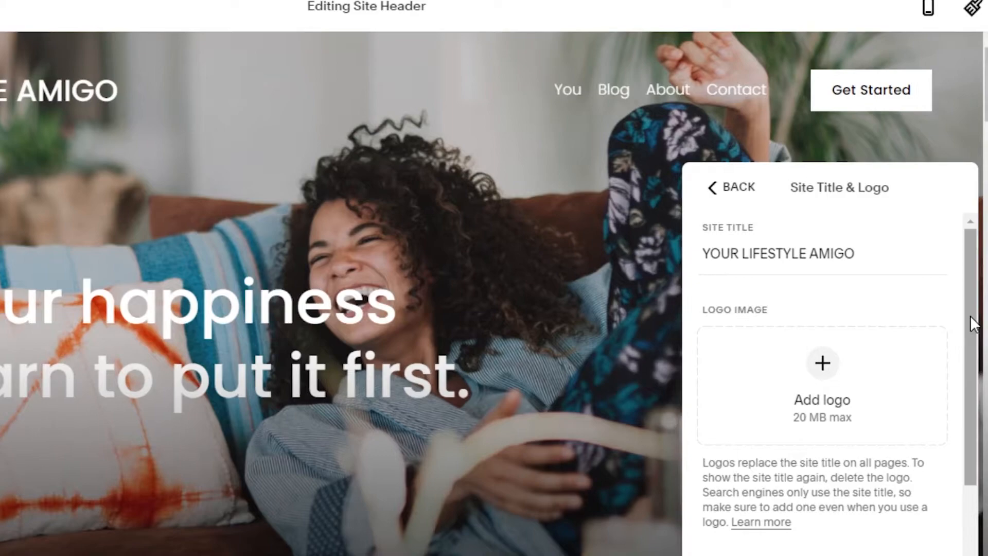
left_click_drag(970, 316, 979, 447)
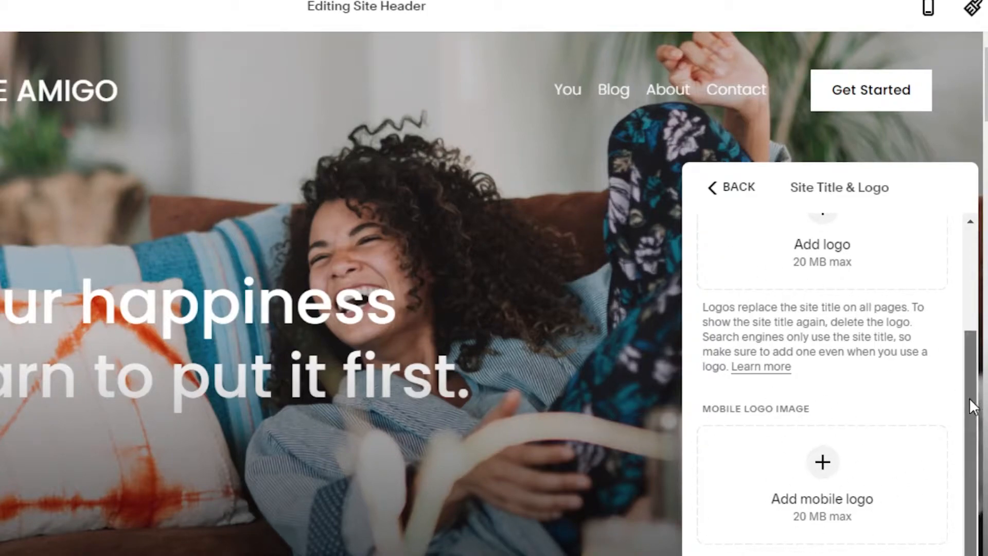
left_click(714, 188)
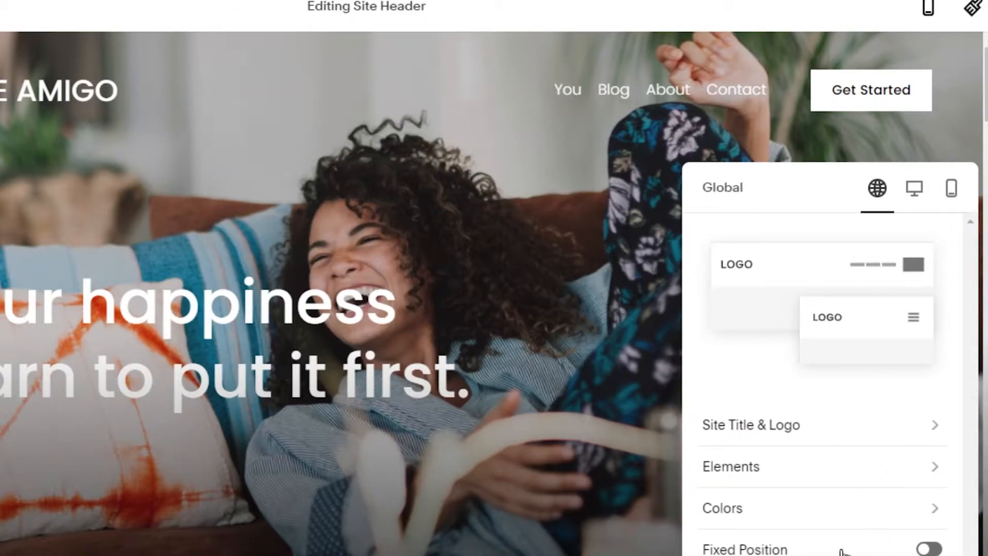
Check the site header's color settings and leave header editing.
left_click(802, 516)
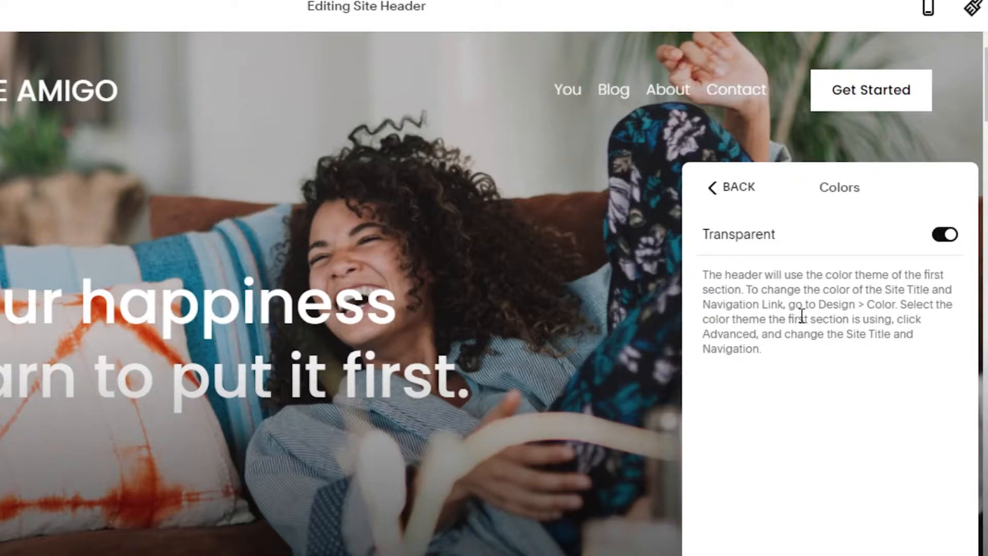
left_click(721, 188)
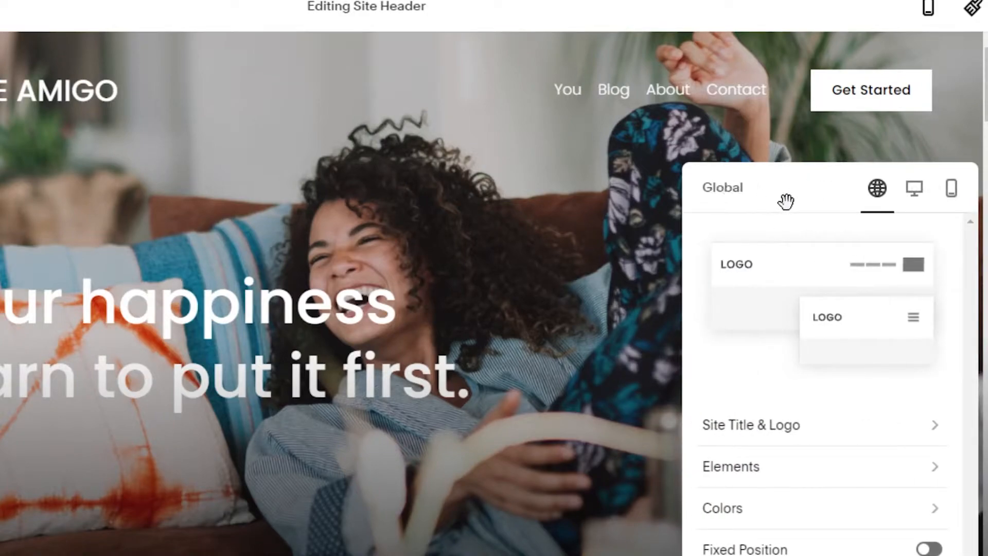
left_click(740, 132)
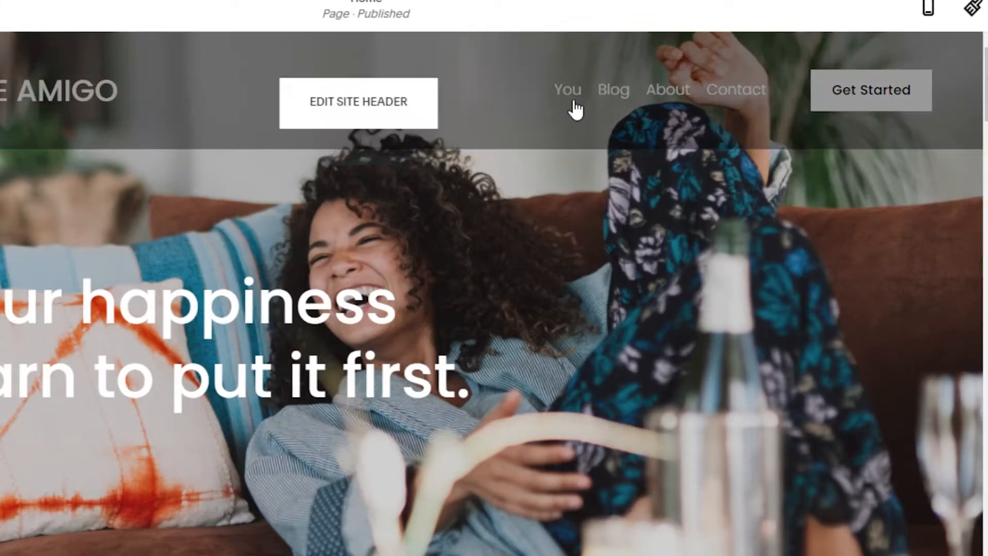
Turn off the Get Started button in the site header's elements.
left_click(364, 103)
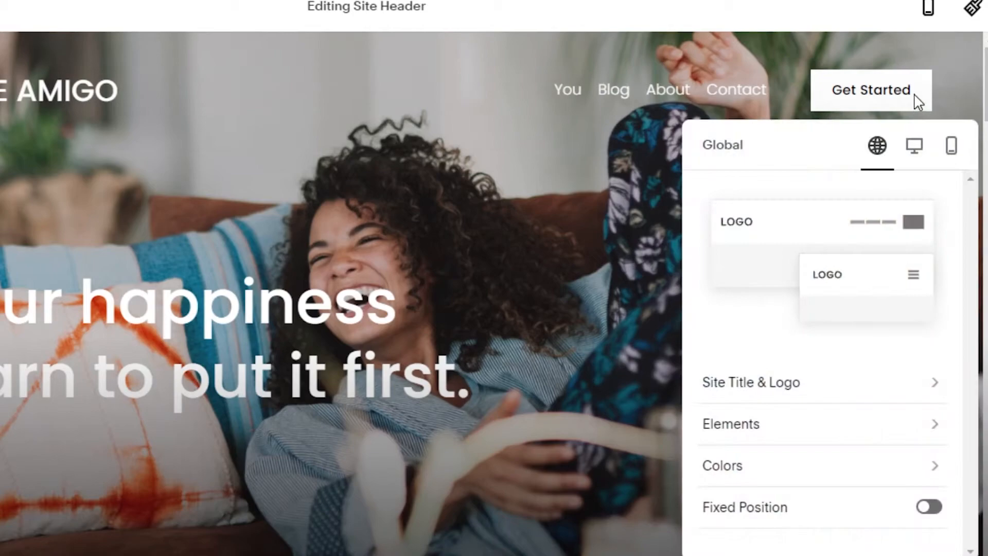
left_click(833, 425)
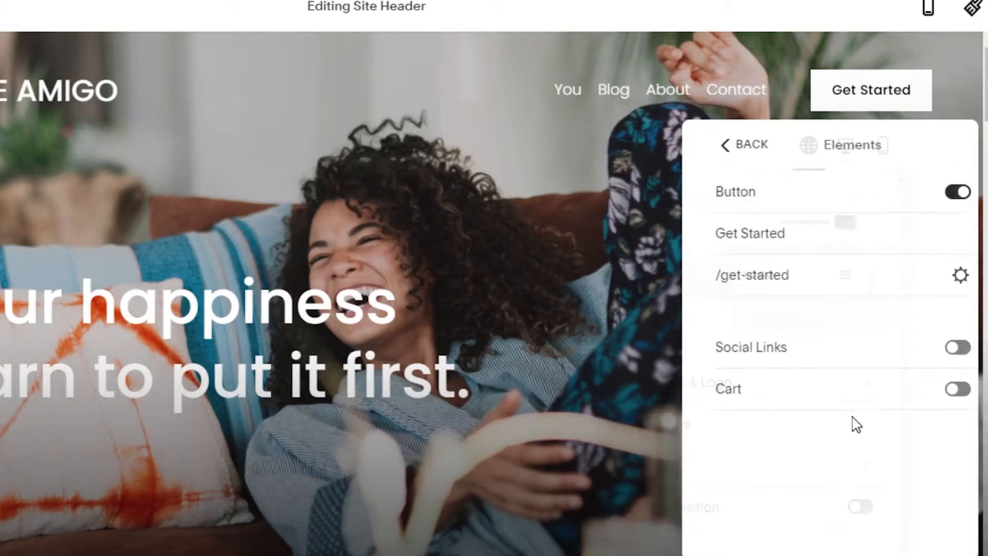
left_click(947, 193)
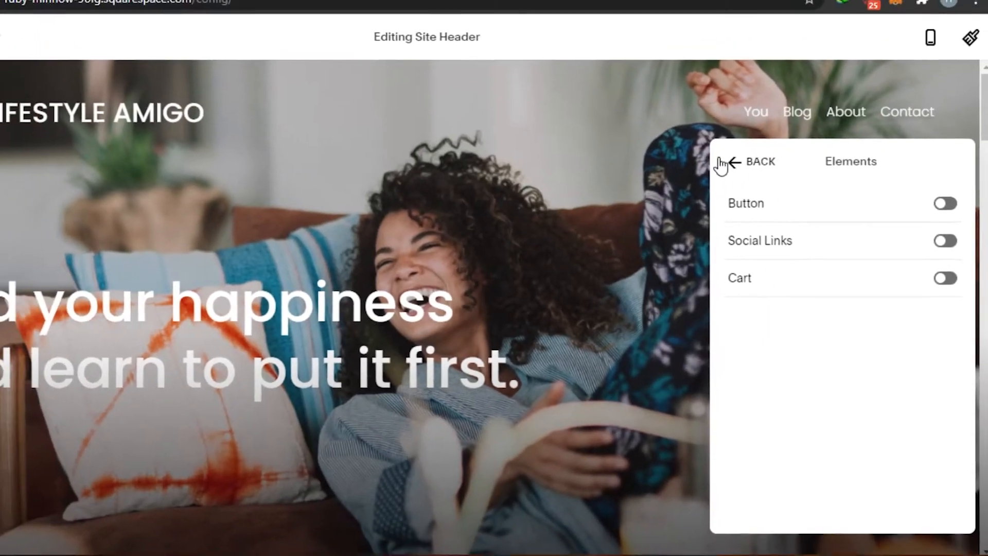
left_click(710, 147)
left_click(577, 138)
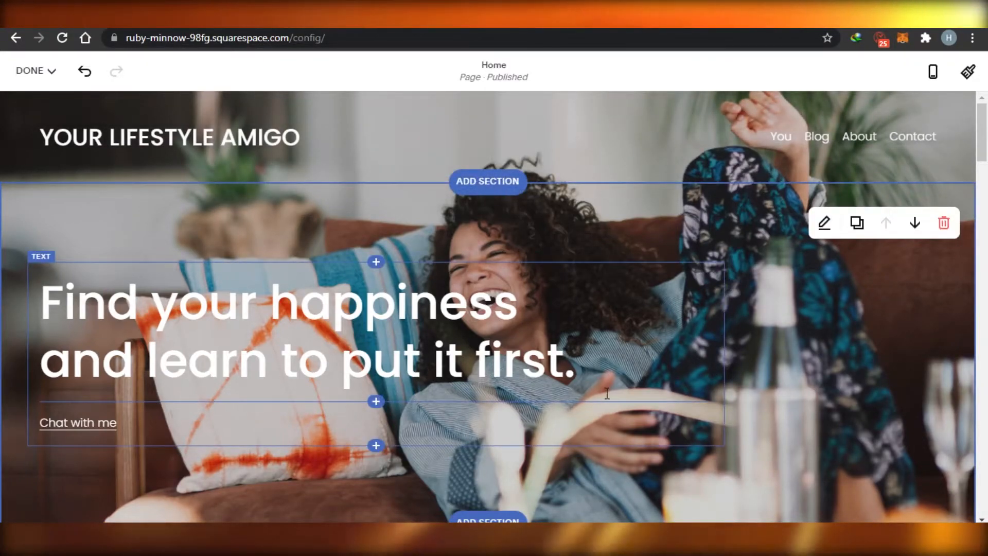
Rewrite the end of the hero heading so it reads "Find your happiness and Learn to love yourself".
left_click(595, 368)
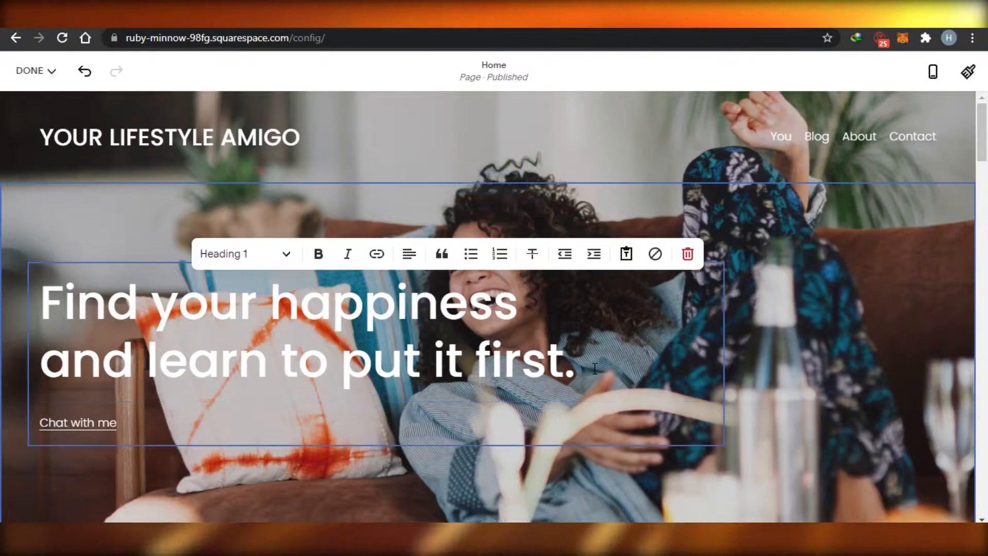
key("BackSpace")
key("BackSpace")
key("BackSpace")
key("BackSpace")
key("BackSpace")
key("BackSpace")
key("BackSpace")
key("BackSpace")
key("BackSpace")
key("BackSpace")
key("BackSpace")
key("BackSpace")
key("BackSpace")
key("BackSpace")
key("BackSpace")
key("BackSpace")
key("BackSpace")
key("BackSpace")
key("BackSpace")
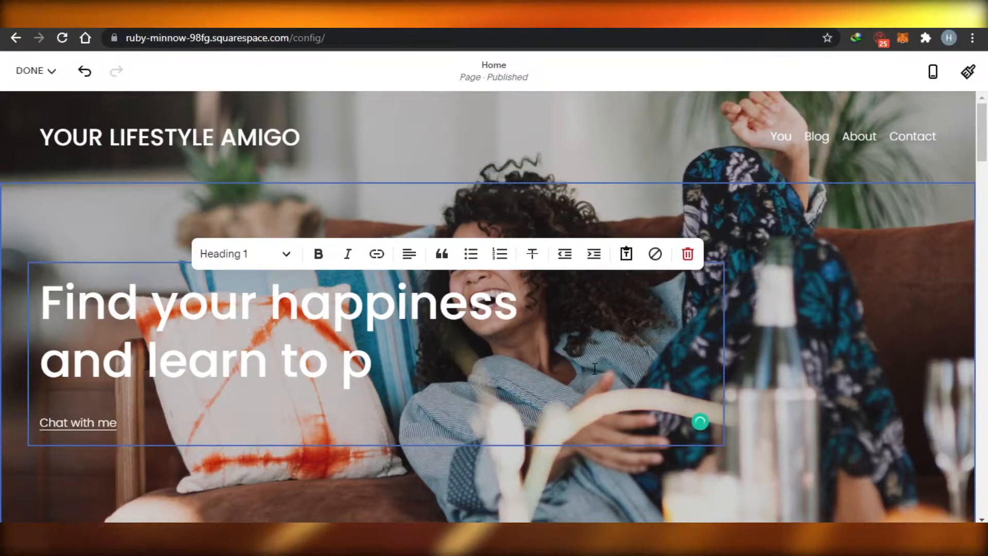
key("BackSpace")
key("BackSpace")
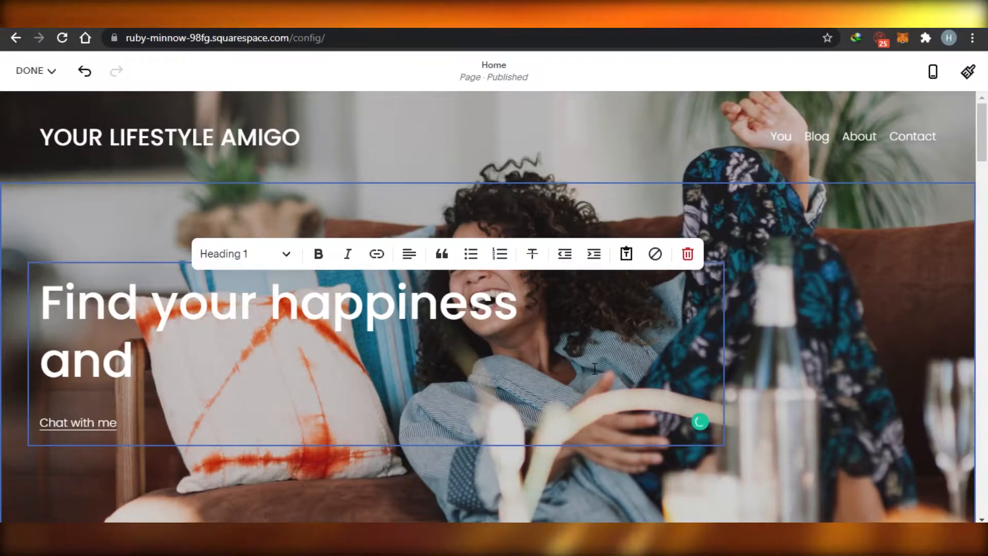
type("Lea")
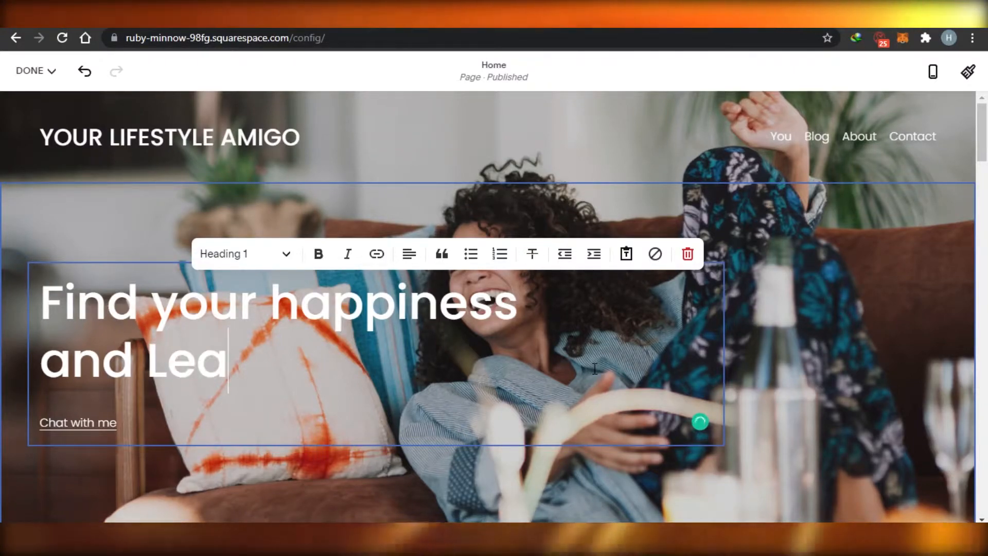
type("rn to ")
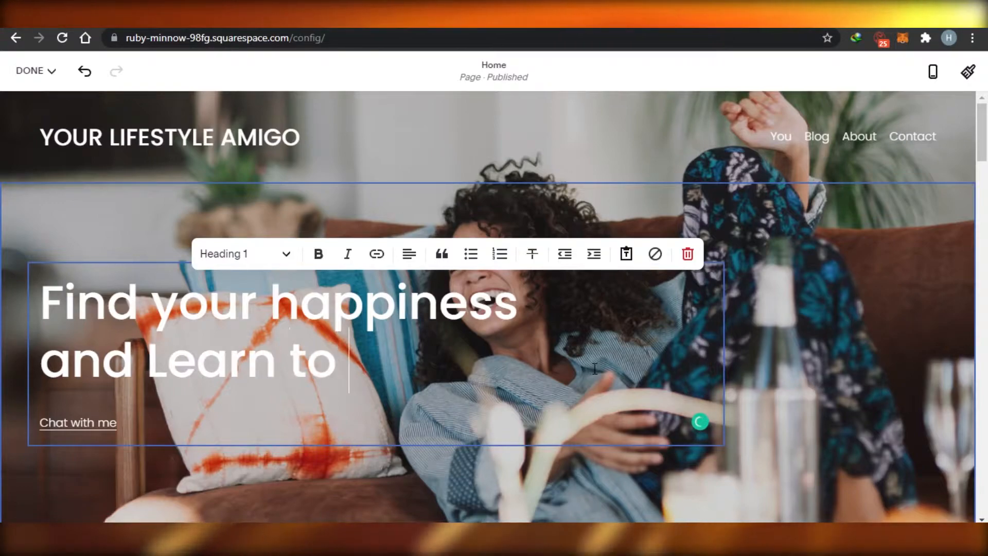
type("love yourself")
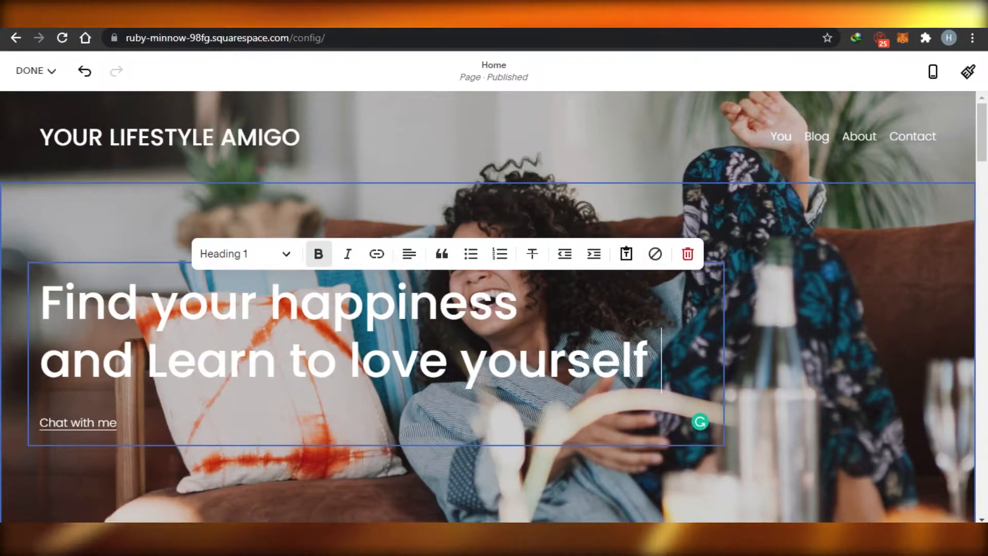
Delete the "Chat with me" link text below the hero heading and leave text editing.
left_click(78, 429)
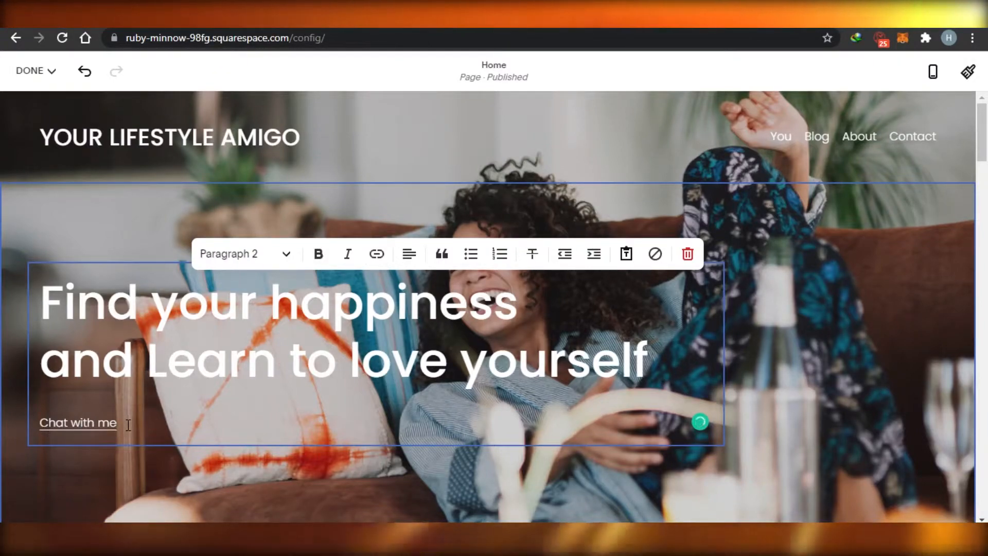
key("BackSpace")
key("BackSpace")
key("BackSpace")
key("BackSpace")
key("BackSpace")
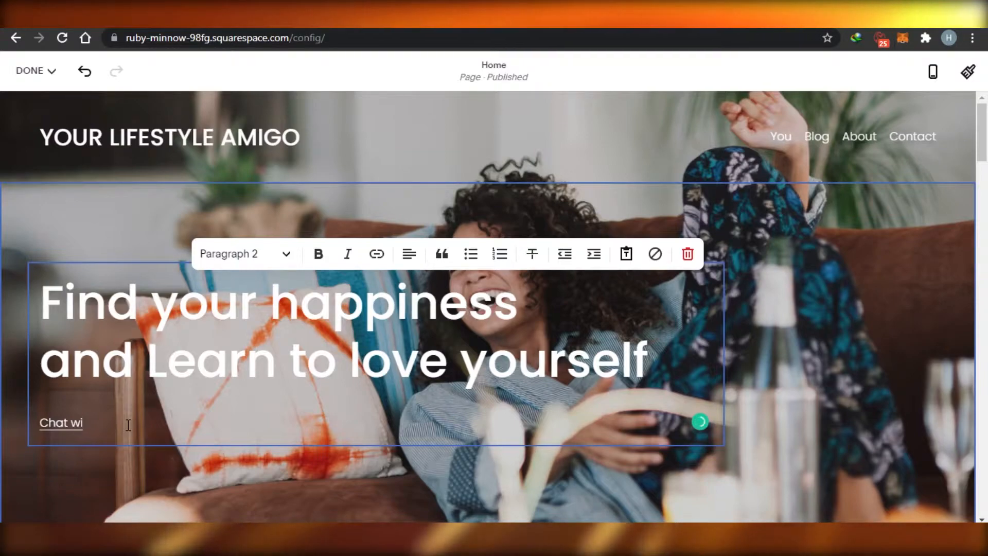
key("BackSpace")
key("BackSpace")
key("BackSpace")
key("BackSpace")
key("BackSpace")
key("BackSpace")
key("BackSpace")
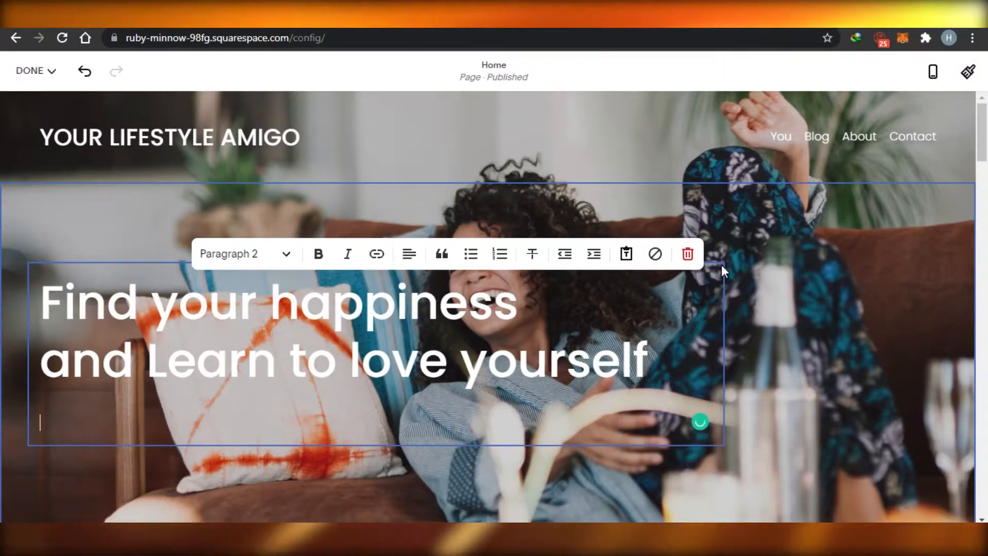
left_click(798, 254)
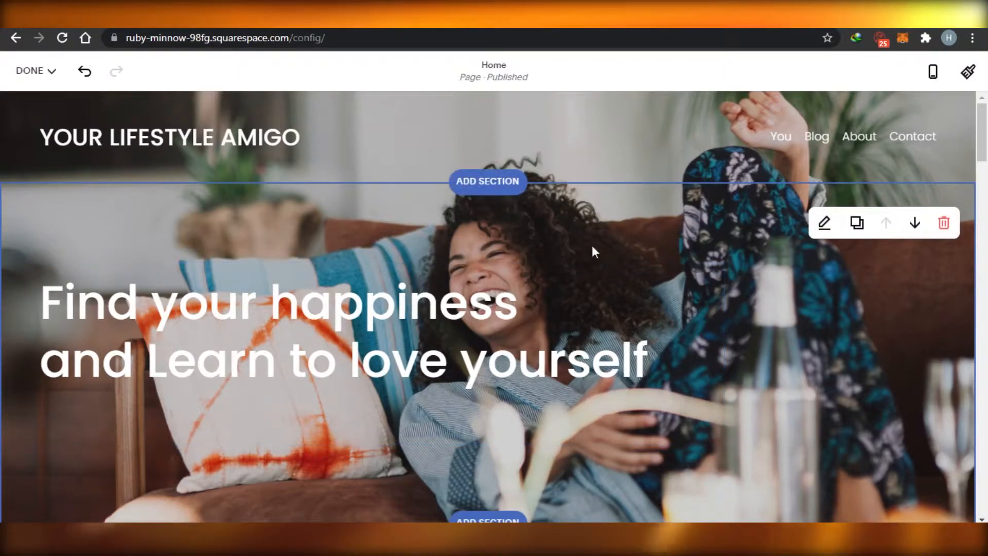
Insert a Gallery section above the hero section, using the layout with two large images side by side.
left_click(487, 187)
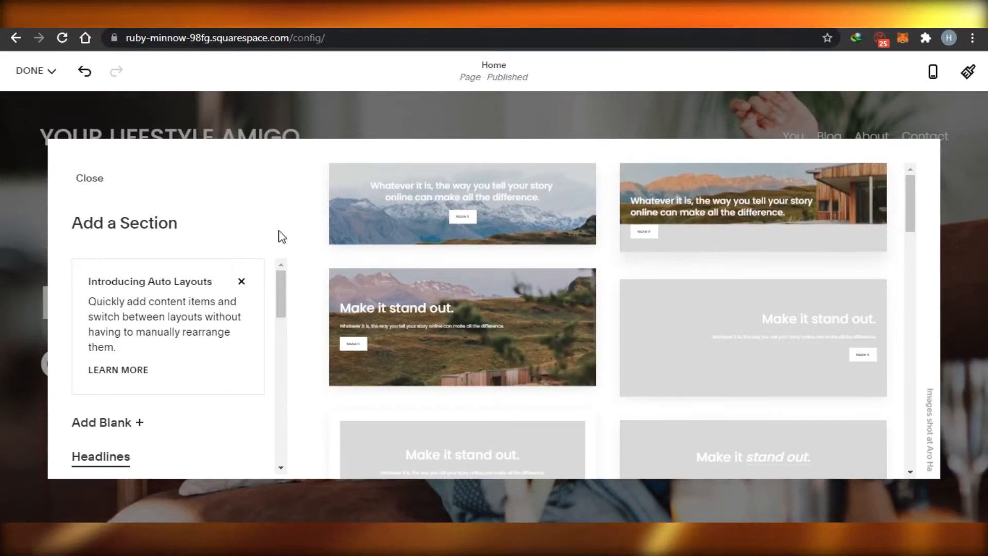
left_click_drag(282, 306, 283, 333)
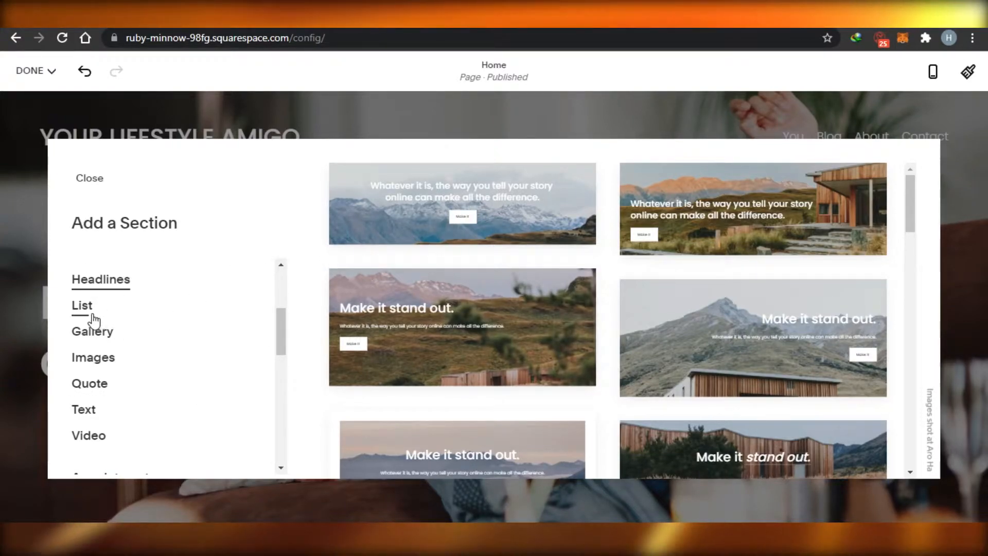
left_click(91, 333)
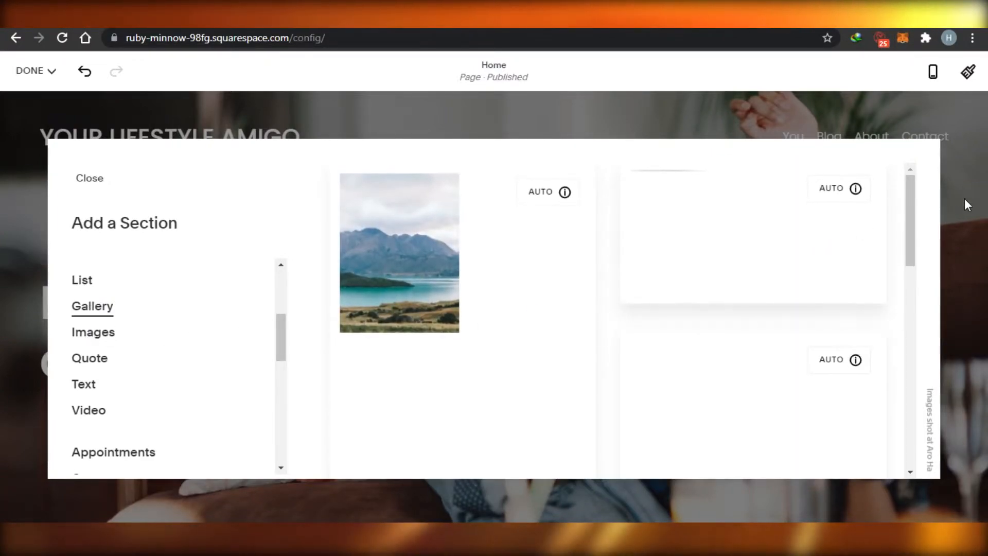
mouse_move(909, 196)
left_mouse_down()
mouse_move(910, 327)
mouse_move(911, 187)
left_mouse_up()
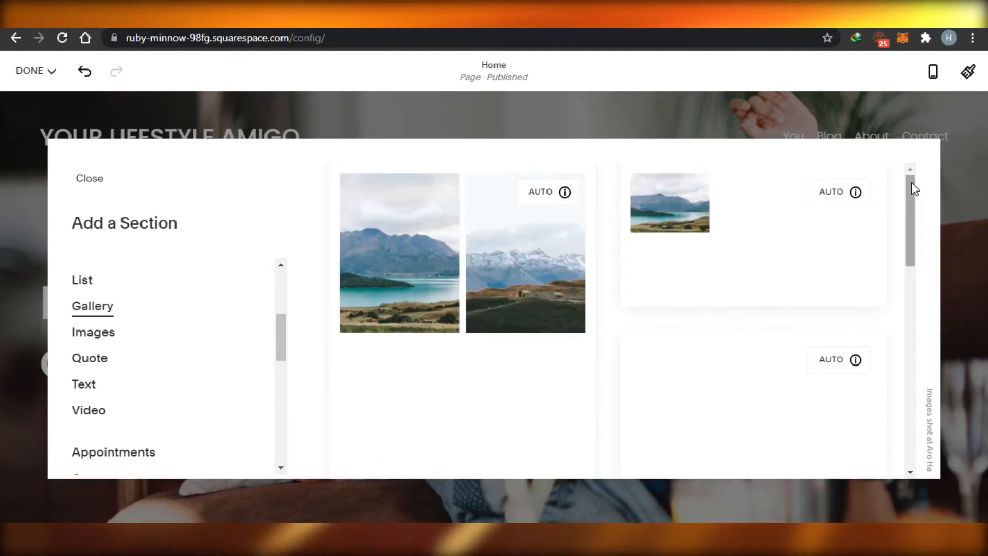
left_click(473, 280)
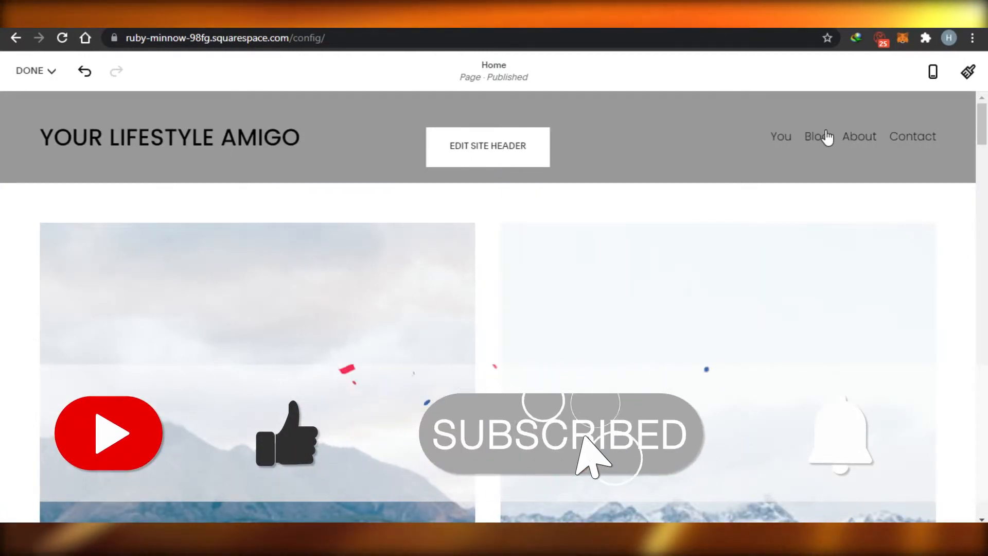
Look over the new gallery section and remove it from the home page.
scroll(985, 162, "down", 5)
mouse_move(985, 162)
left_mouse_down()
mouse_move(985, 267)
mouse_move(985, 118)
mouse_move(986, 200)
mouse_move(986, 131)
mouse_move(985, 165)
left_mouse_up()
mouse_move(539, 163)
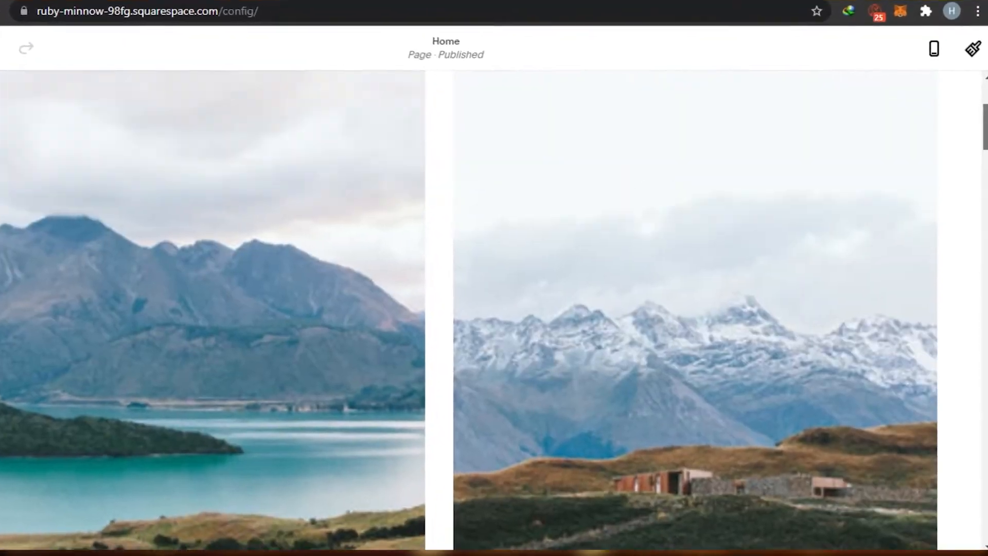
scroll(579, 299, "up", 3)
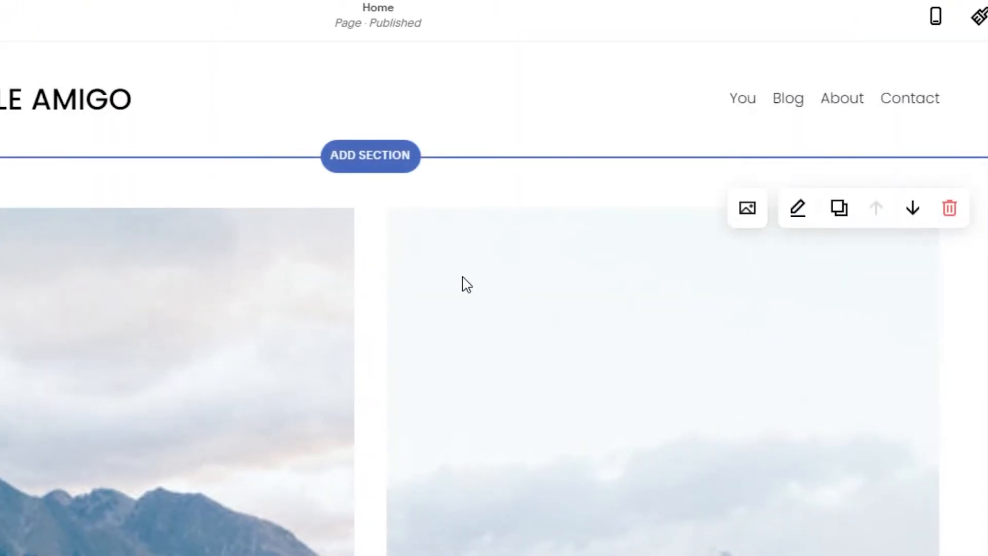
left_click(948, 209)
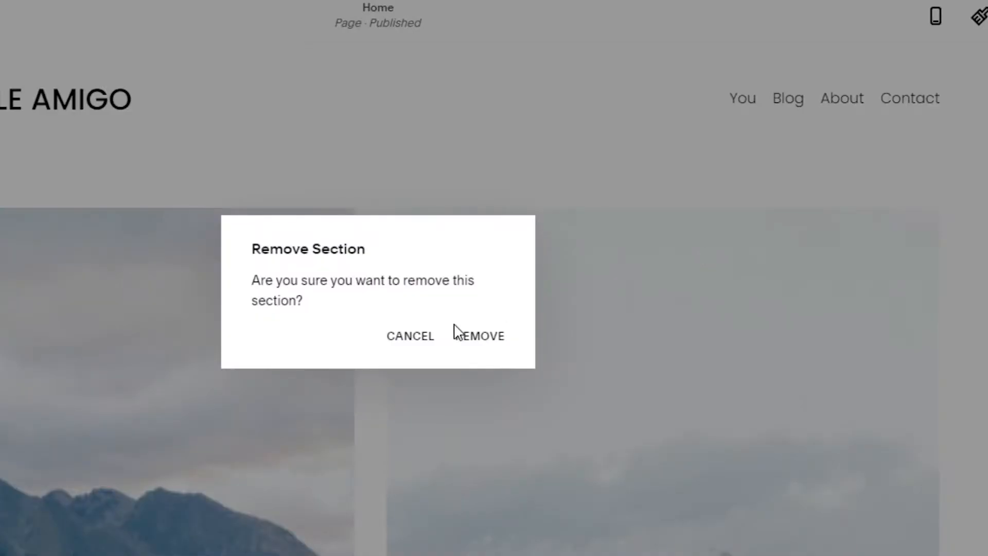
left_click(478, 340)
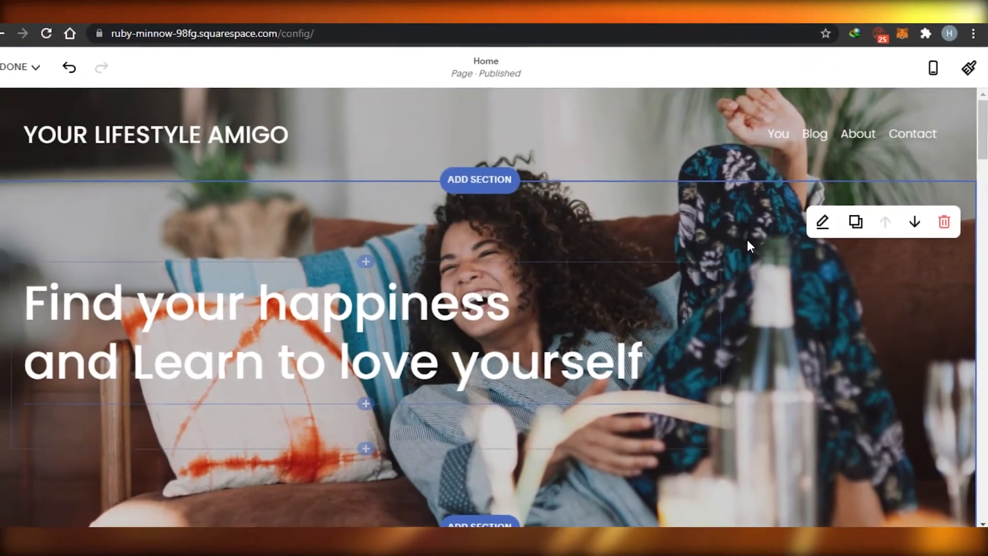
Try S for the section height and content width of the "Invest in your relationship with yourself" section, and set both to M.
scroll(921, 203, "down", 15)
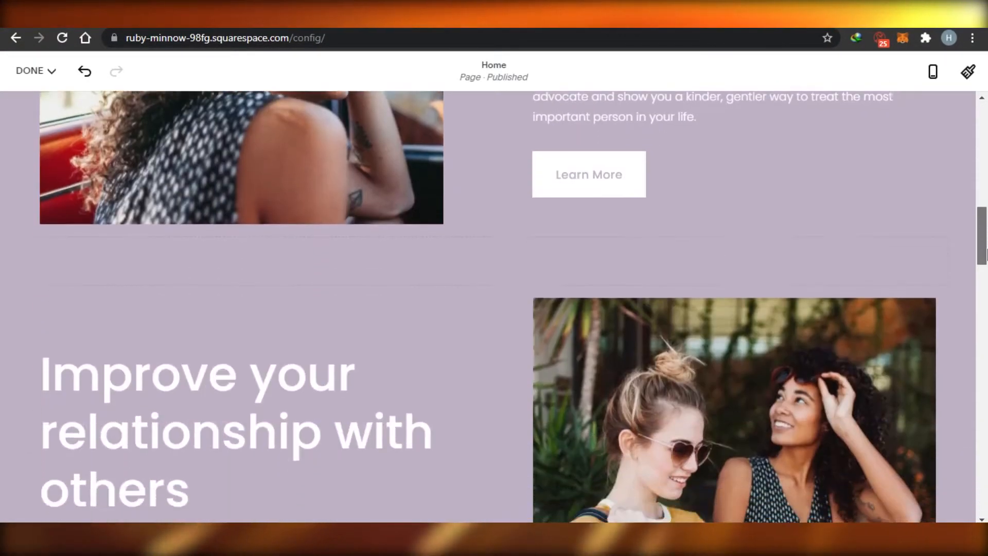
left_click_drag(985, 252, 986, 103)
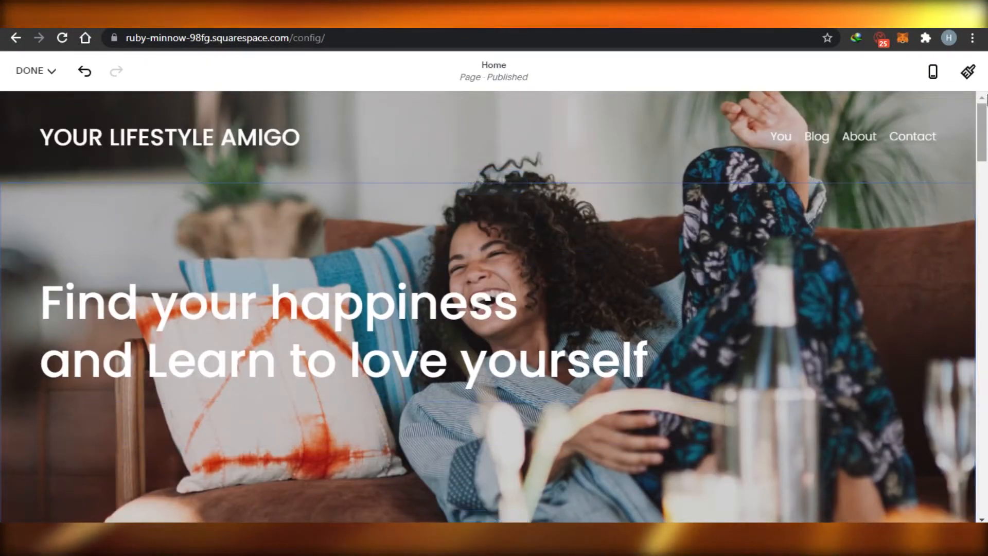
scroll(986, 123, "down", 8)
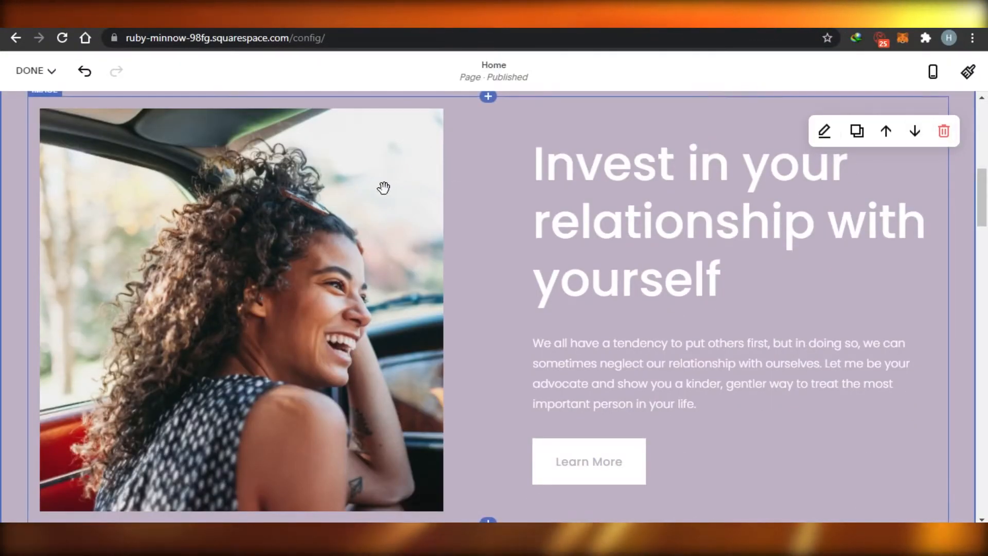
scroll(985, 209, "up", 3)
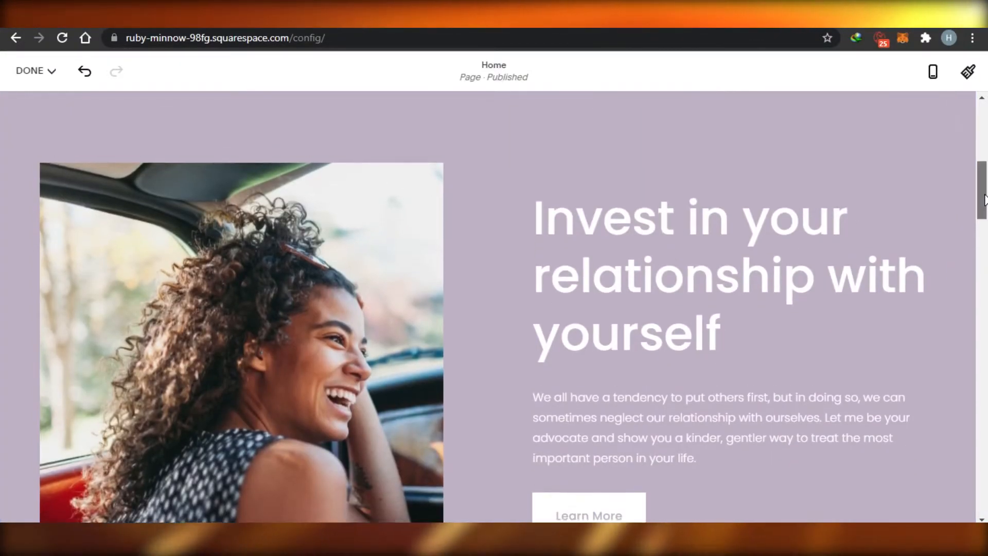
scroll(986, 209, "down", 3)
scroll(986, 208, "down", 2)
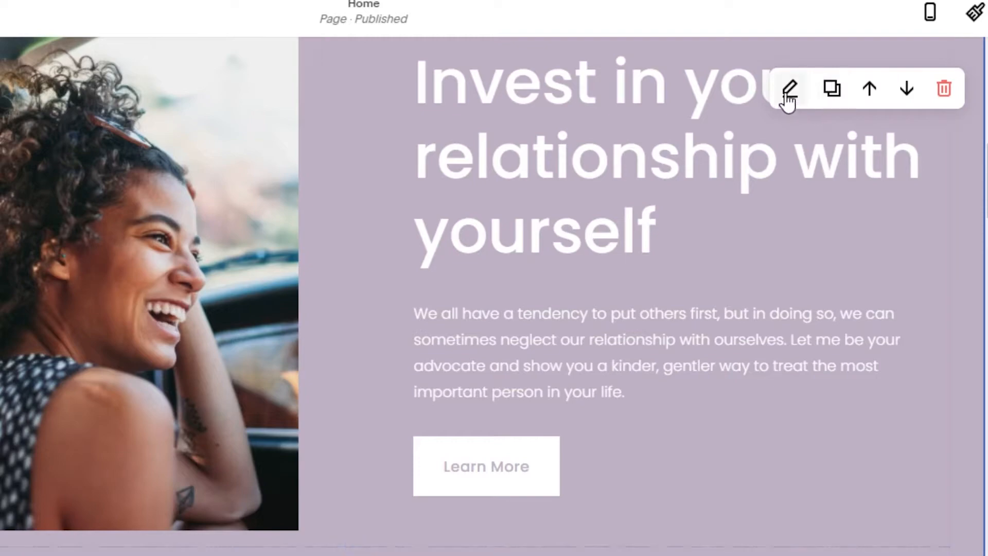
left_click(789, 91)
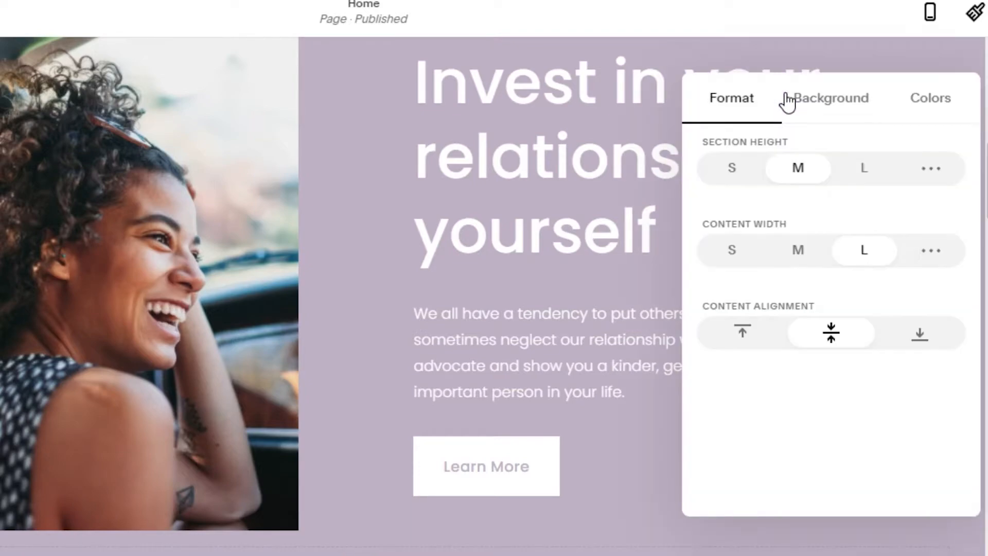
left_click(729, 169)
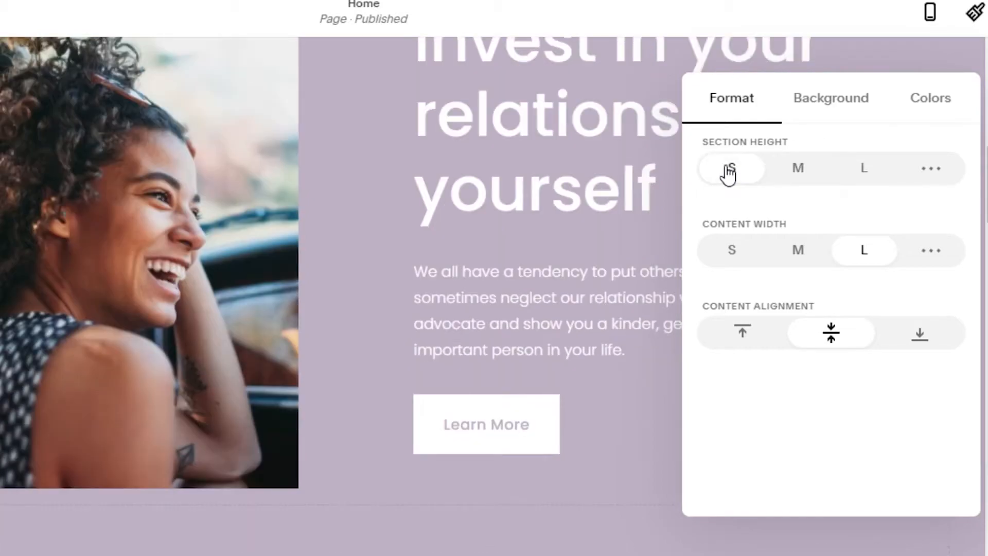
left_click(732, 252)
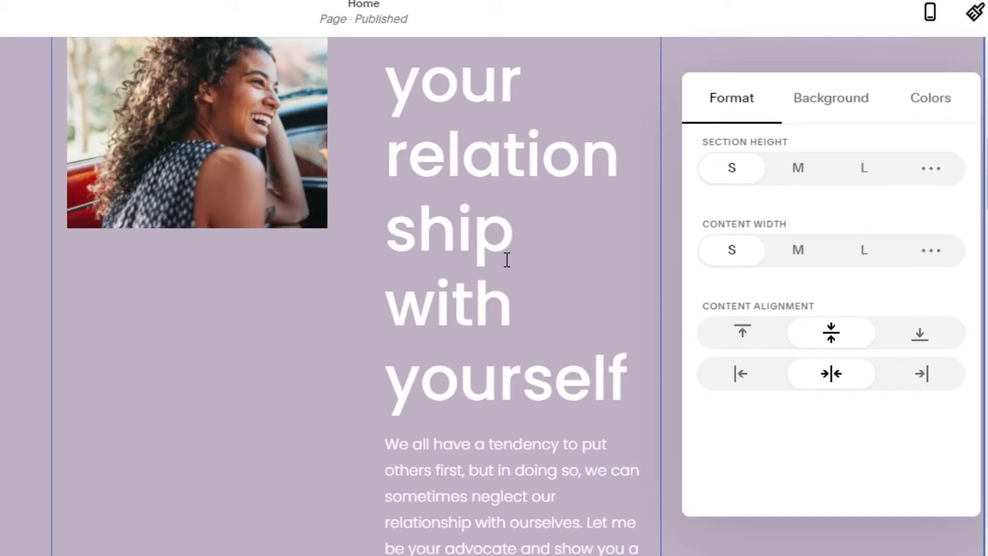
left_click(798, 169)
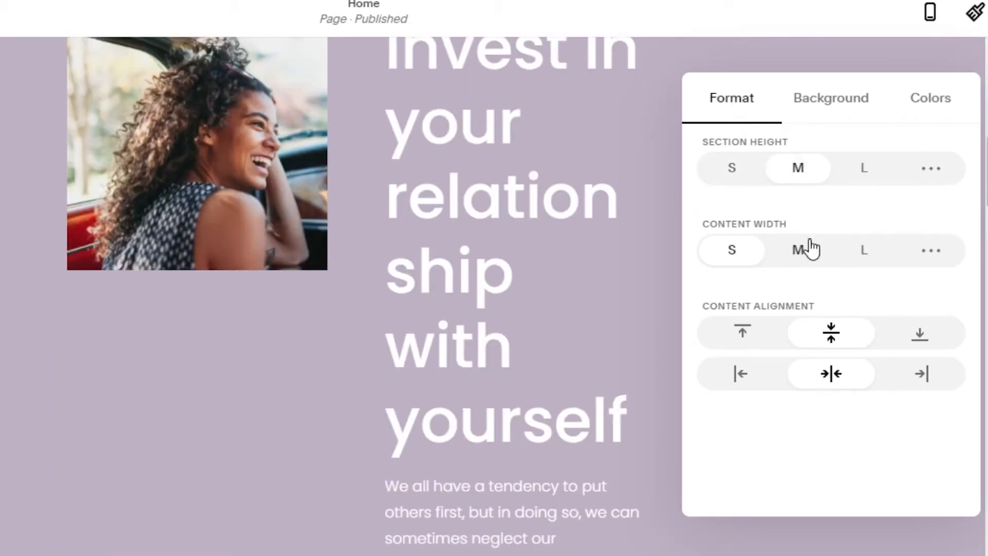
left_click(798, 251)
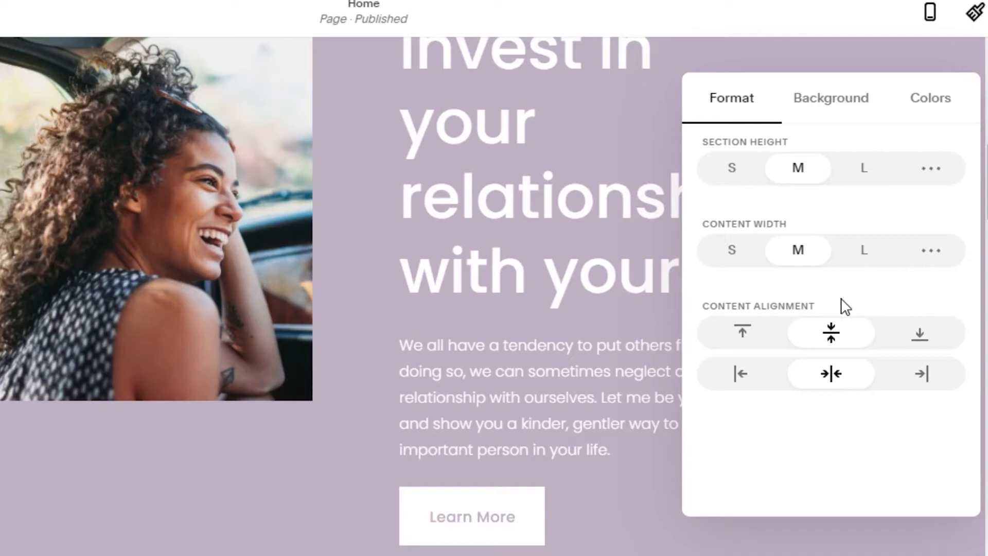
Set the free stock image of the pink building with stairs as the background of the "Invest in your relationship with yourself" section.
scroll(494, 296, "up", 1)
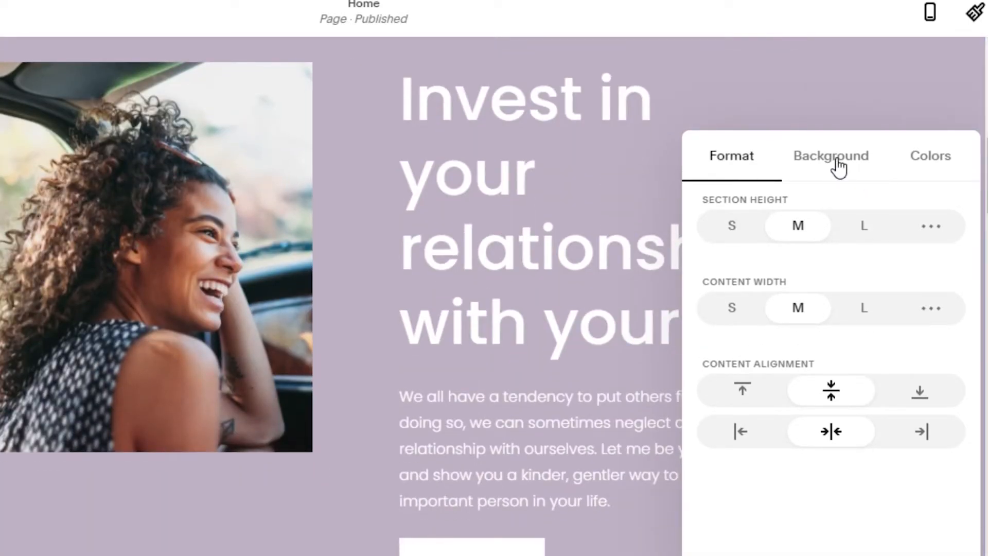
left_click(838, 167)
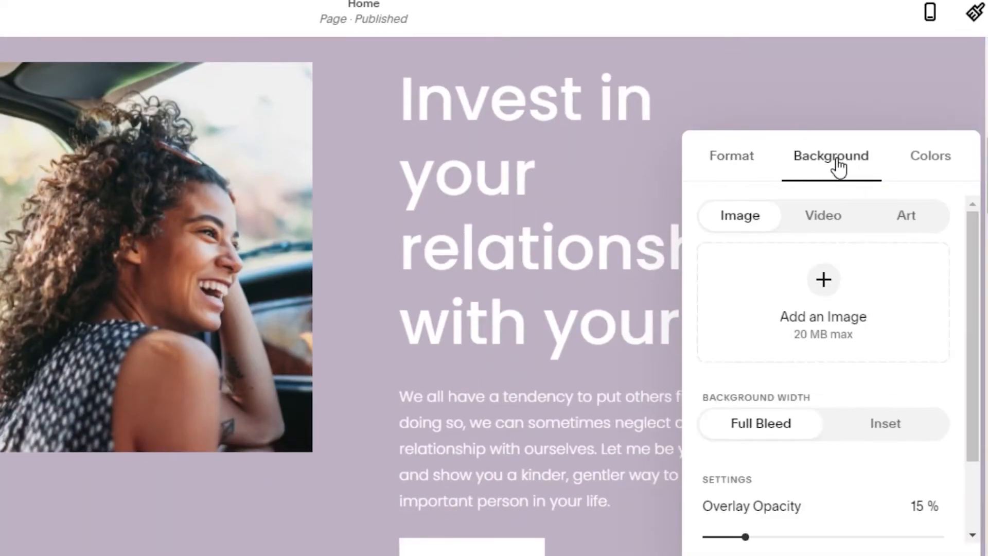
left_click(824, 282)
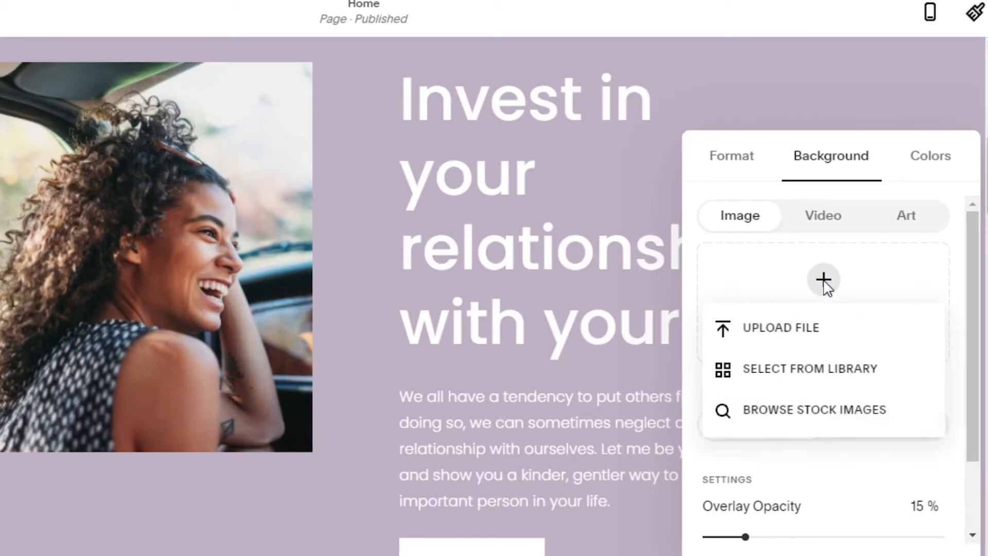
left_click(772, 412)
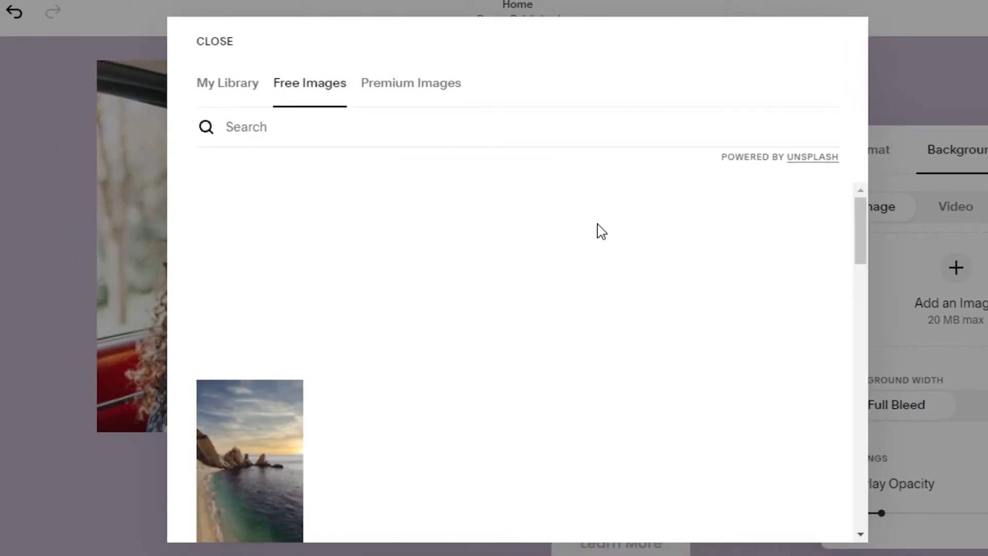
mouse_move(859, 242)
left_mouse_down()
mouse_move(863, 377)
mouse_move(862, 255)
left_mouse_up()
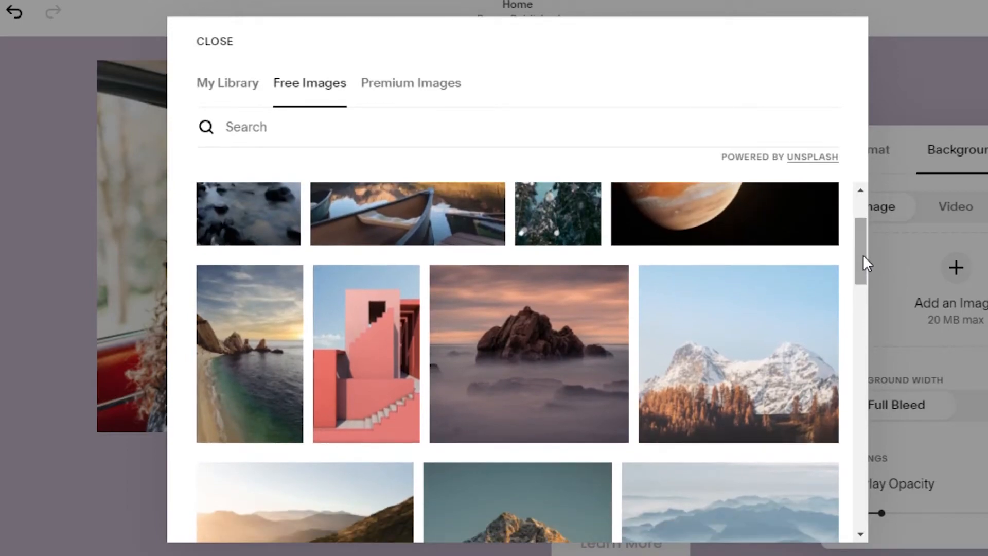
left_click(344, 324)
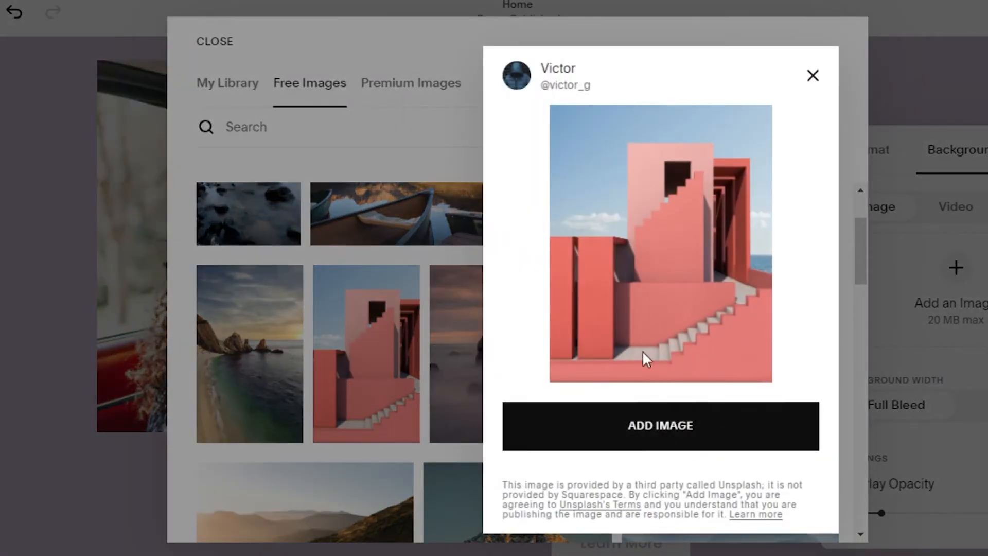
left_click(671, 433)
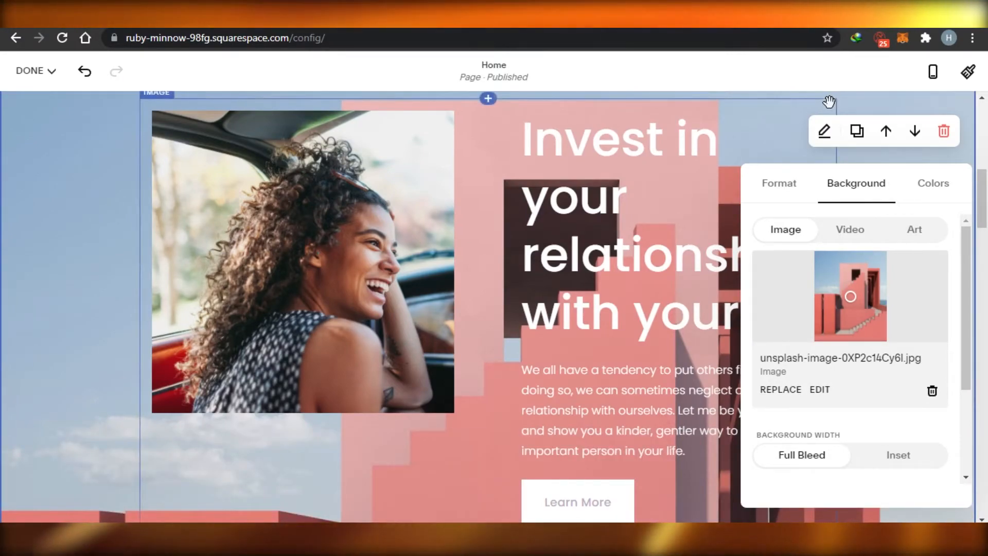
scroll(851, 93, "up", 5)
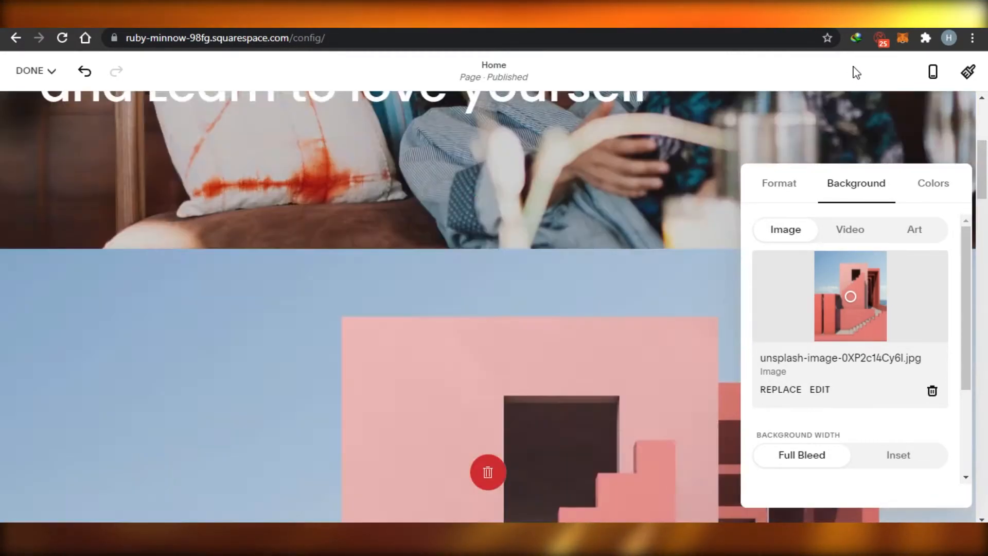
scroll(434, 150, "down", 5)
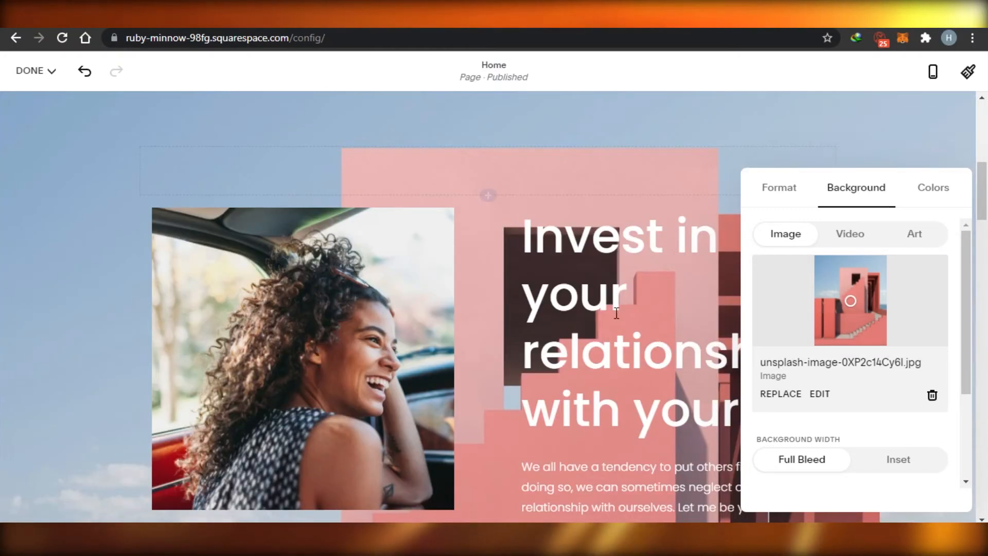
Remove the section with the four placeholder logos from the home page.
left_click_drag(983, 212, 986, 302)
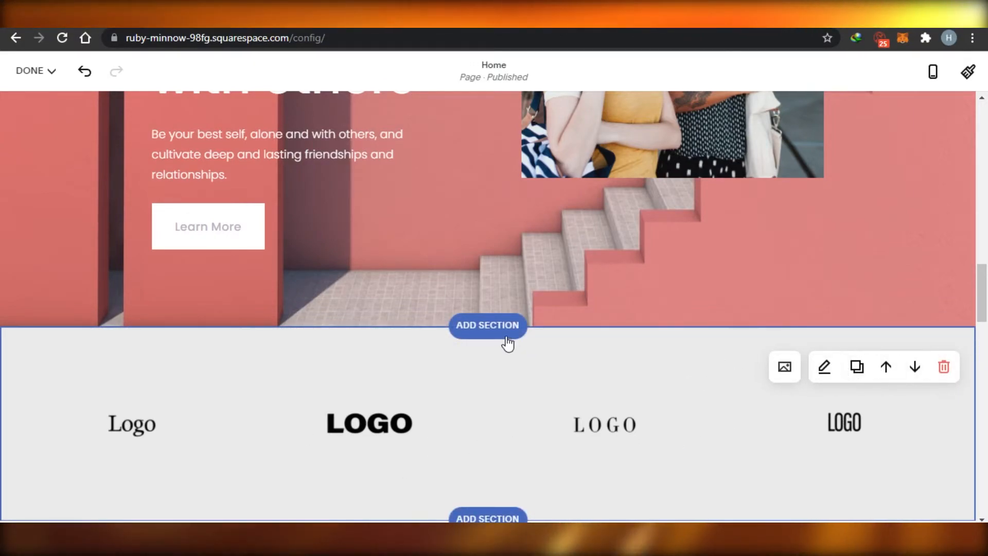
mouse_move(959, 348)
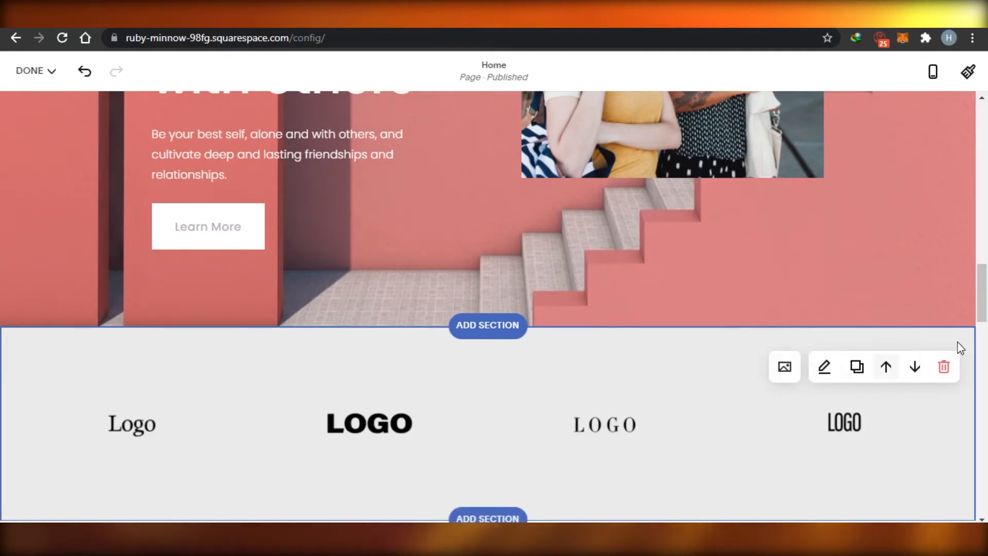
left_click(942, 373)
left_click(573, 322)
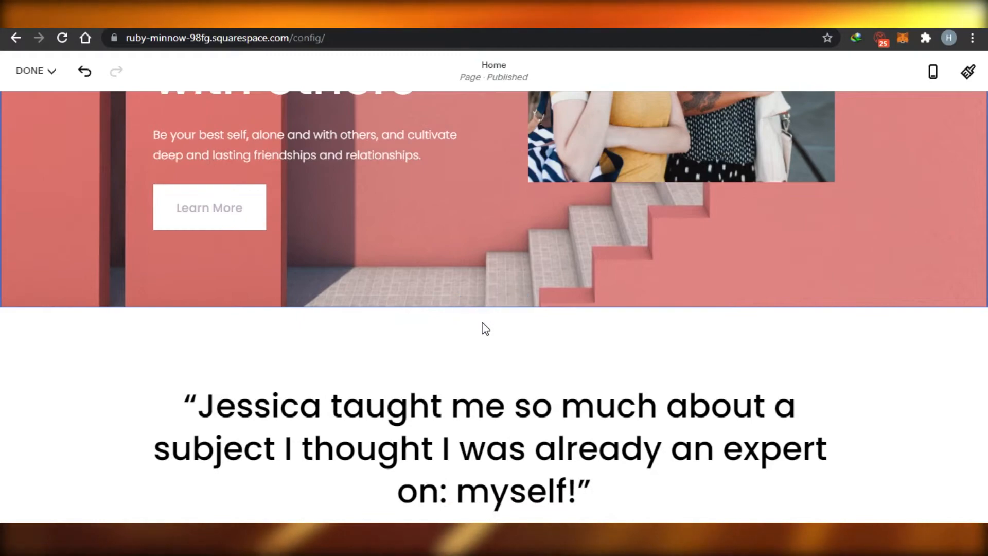
Insert a People section above the testimonial quote, using the layout with three rectangular portraits and a bio under each.
left_click(483, 326)
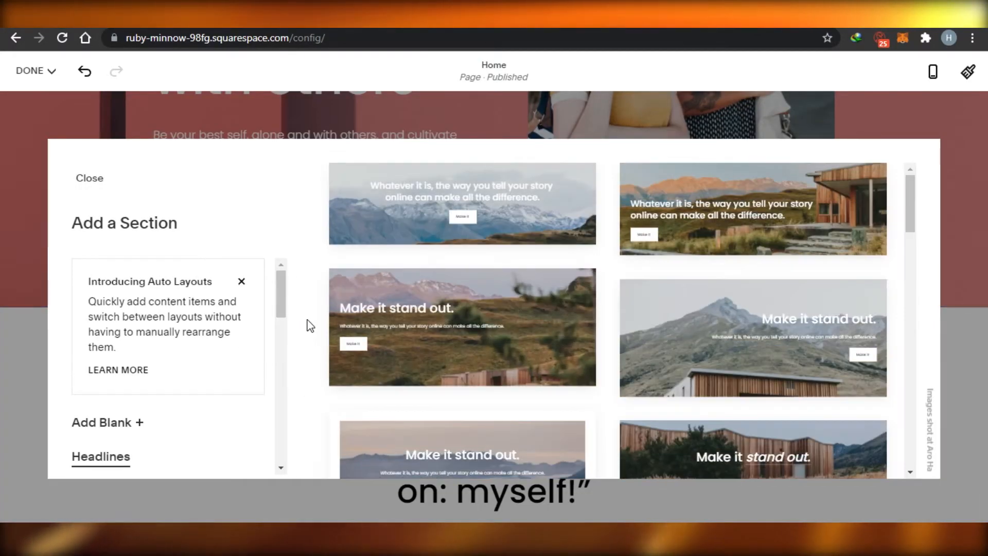
left_click_drag(276, 285, 276, 322)
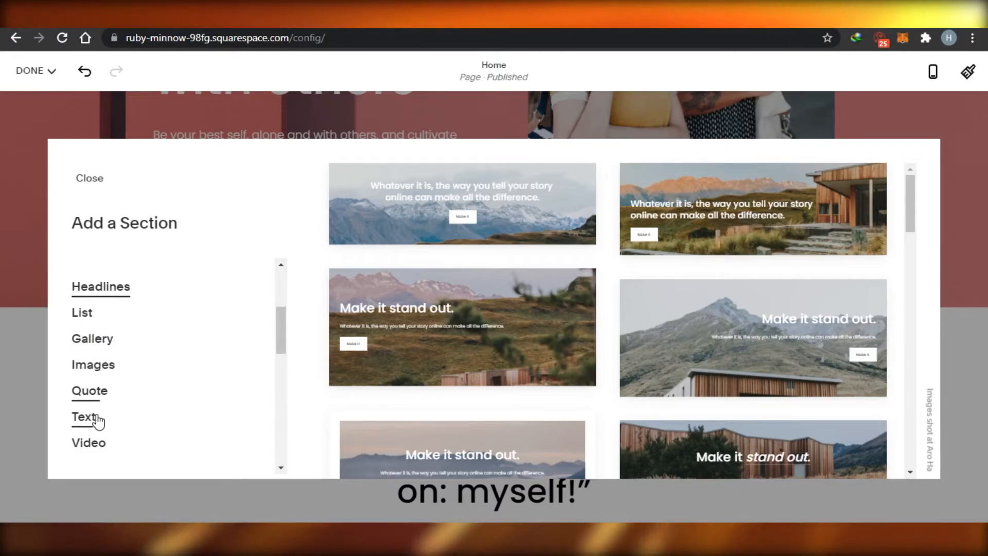
left_click_drag(282, 331, 282, 375)
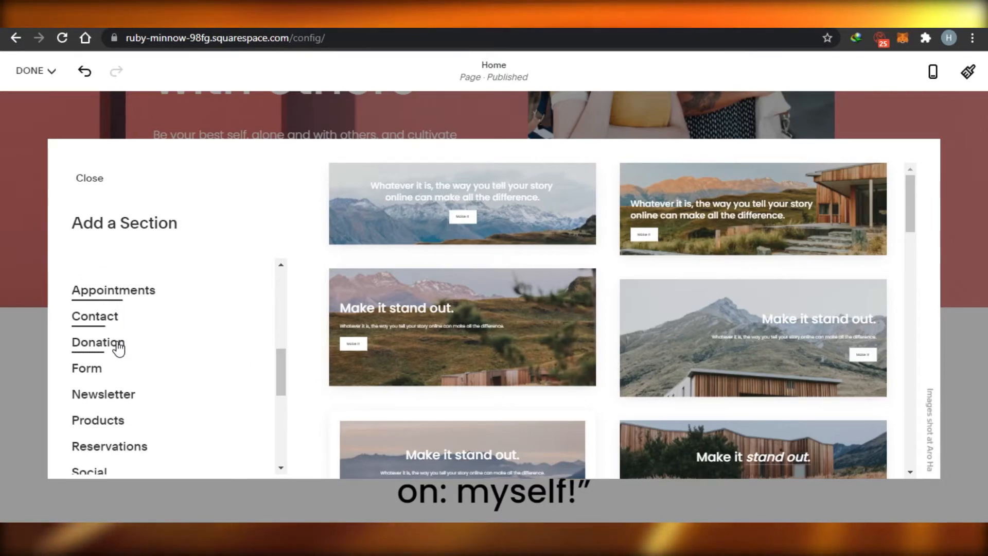
left_click_drag(279, 377, 283, 455)
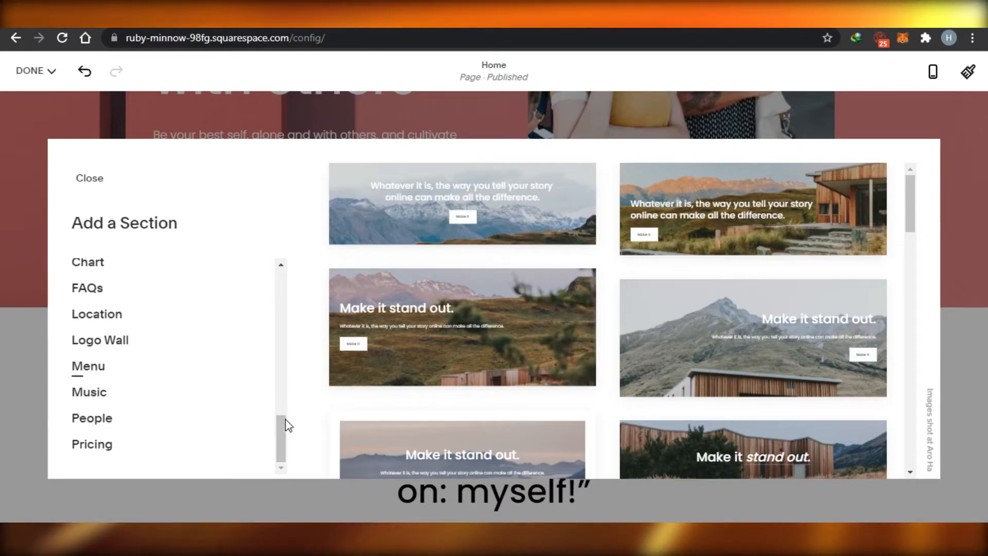
left_click_drag(279, 432, 258, 384)
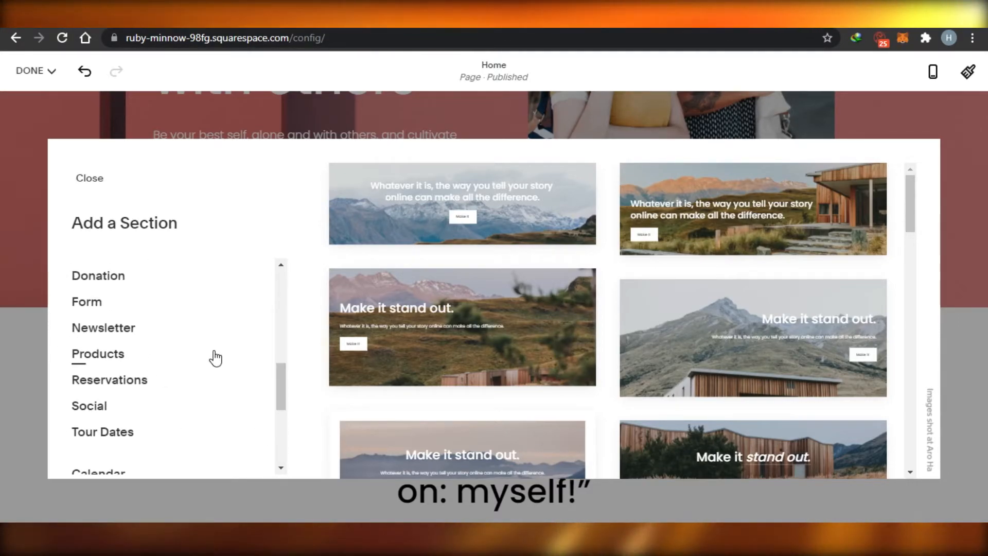
scroll(91, 461, "down", 4)
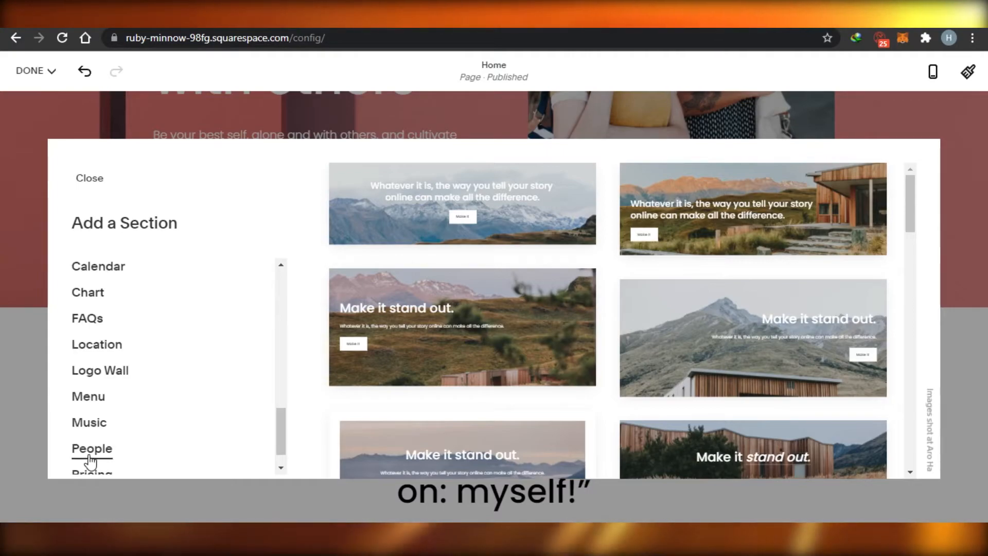
left_click(90, 461)
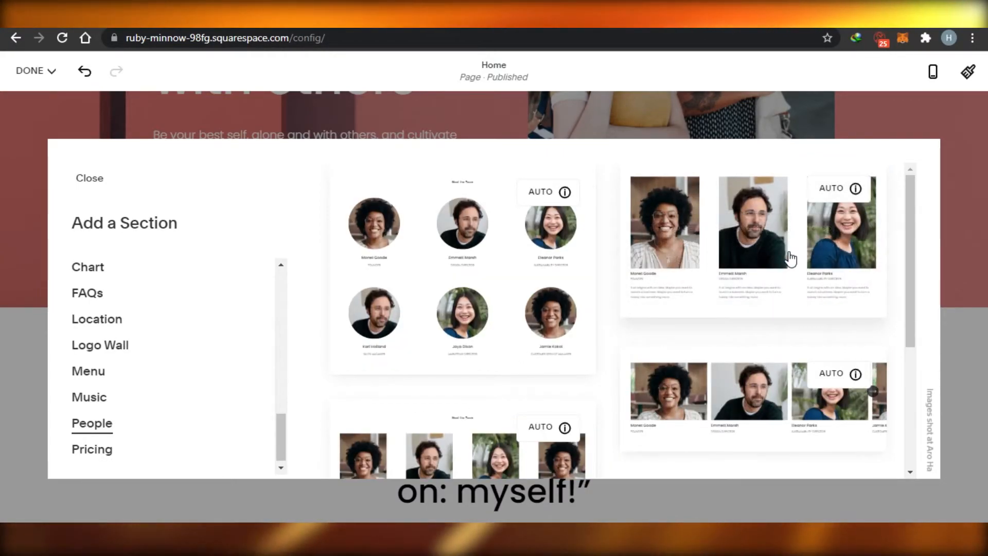
left_click(724, 251)
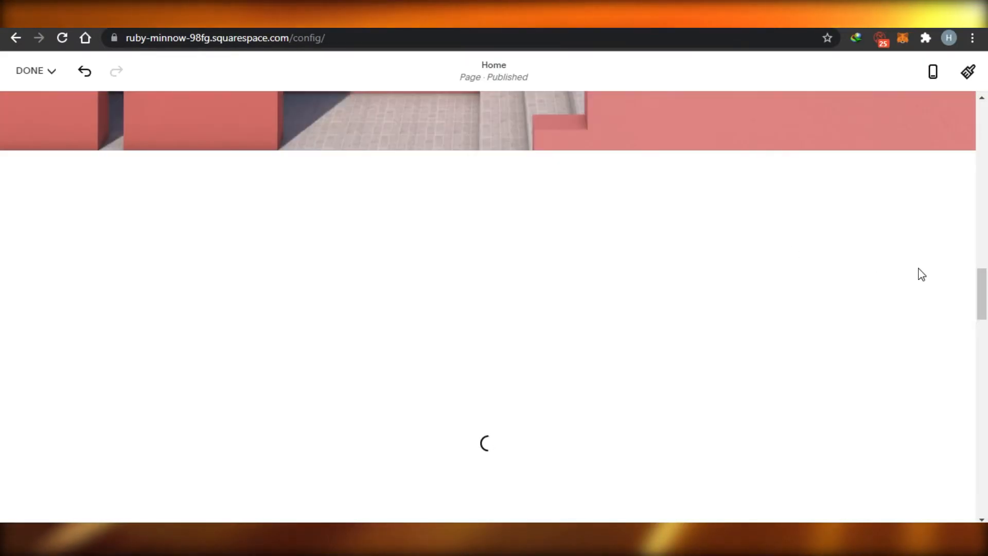
Examine the new People section's background options and its elements, content and design settings.
mouse_move(985, 290)
left_mouse_down()
mouse_move(985, 334)
mouse_move(985, 242)
mouse_move(985, 314)
mouse_move(985, 302)
left_mouse_up()
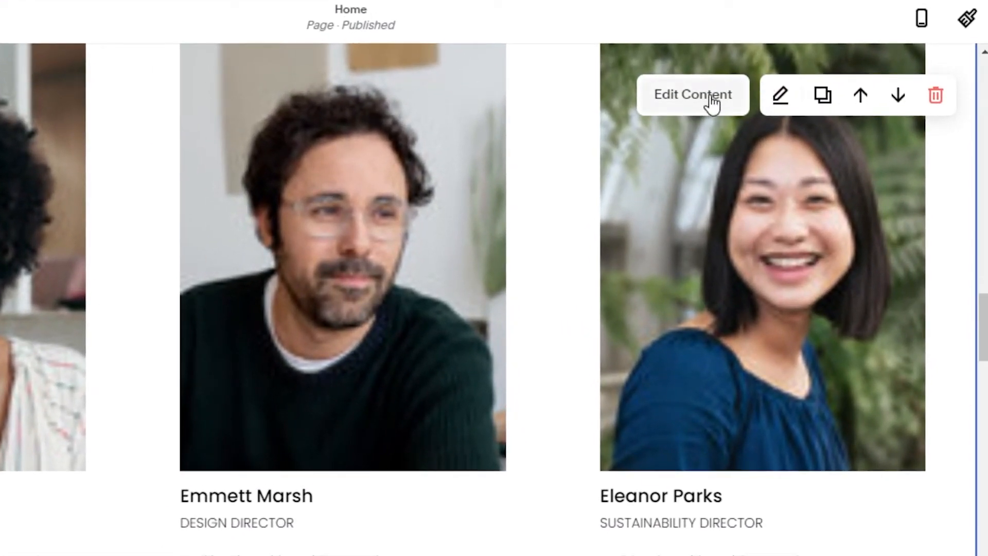
left_click(785, 98)
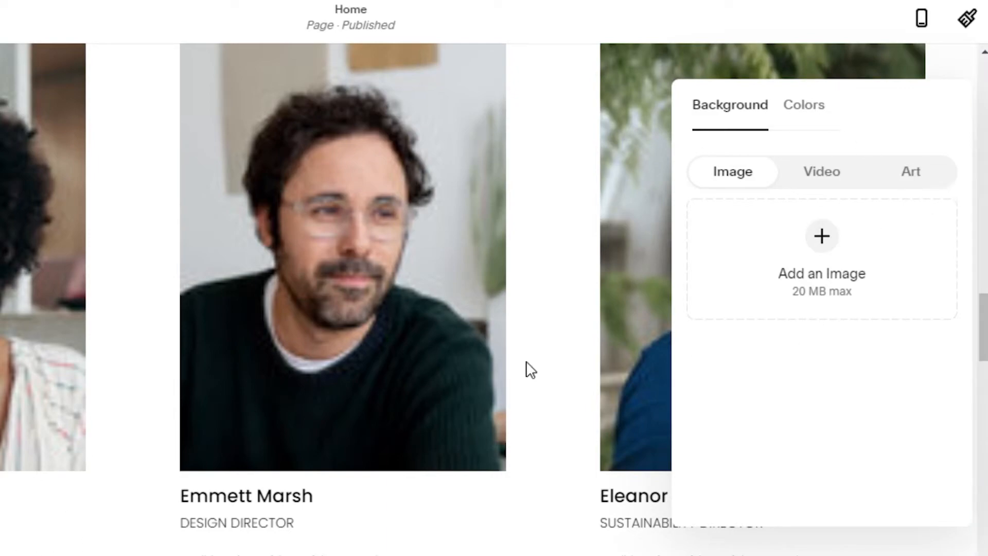
left_click(586, 207)
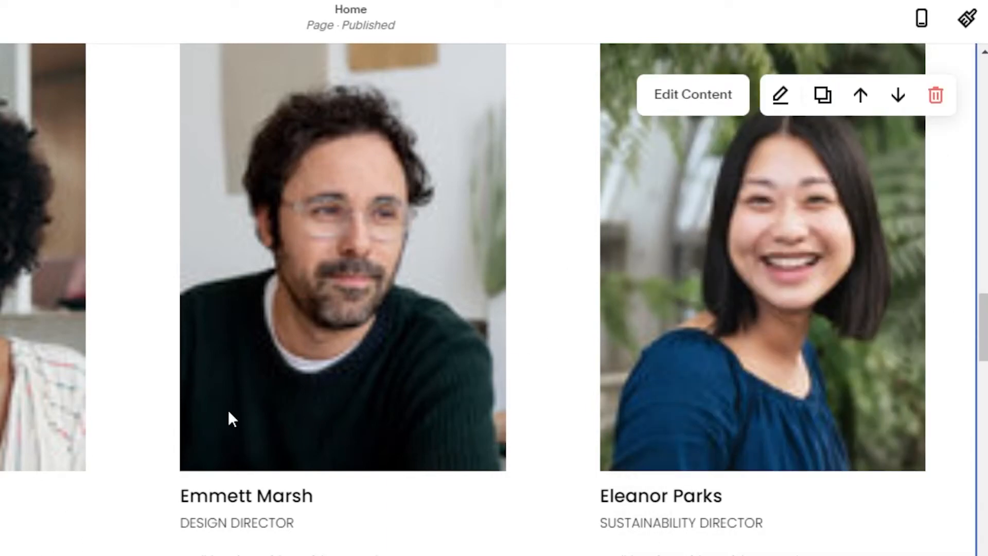
left_click(697, 97)
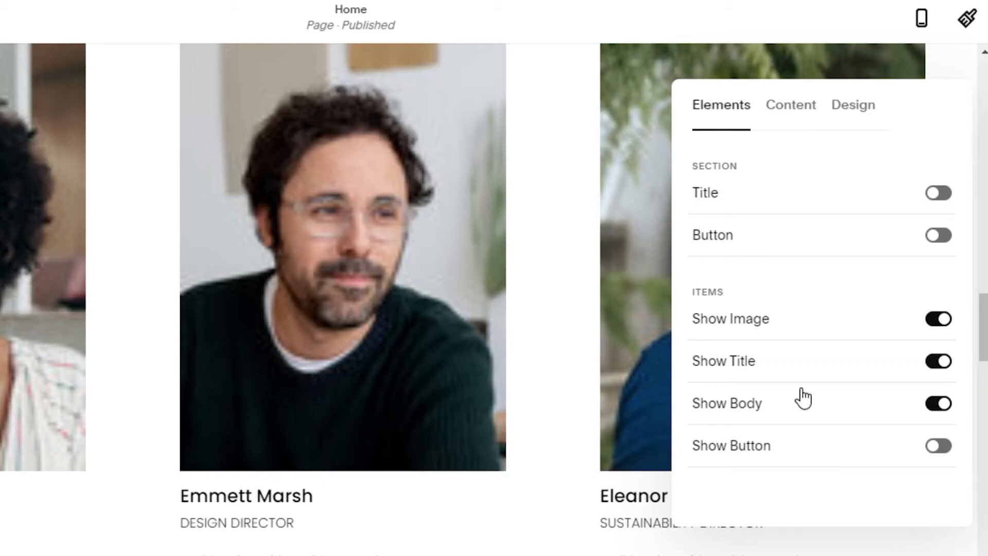
left_click(791, 105)
left_click(851, 123)
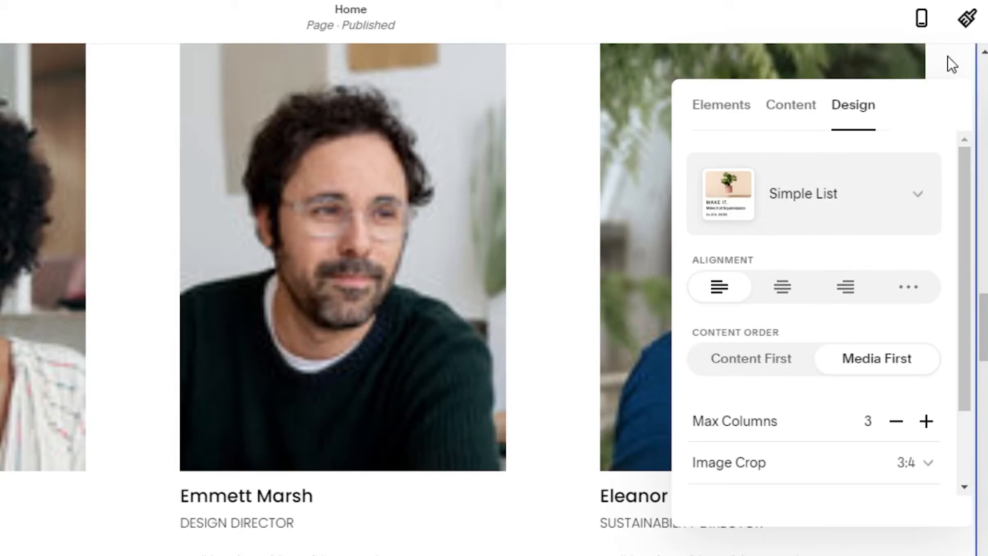
left_click(923, 69)
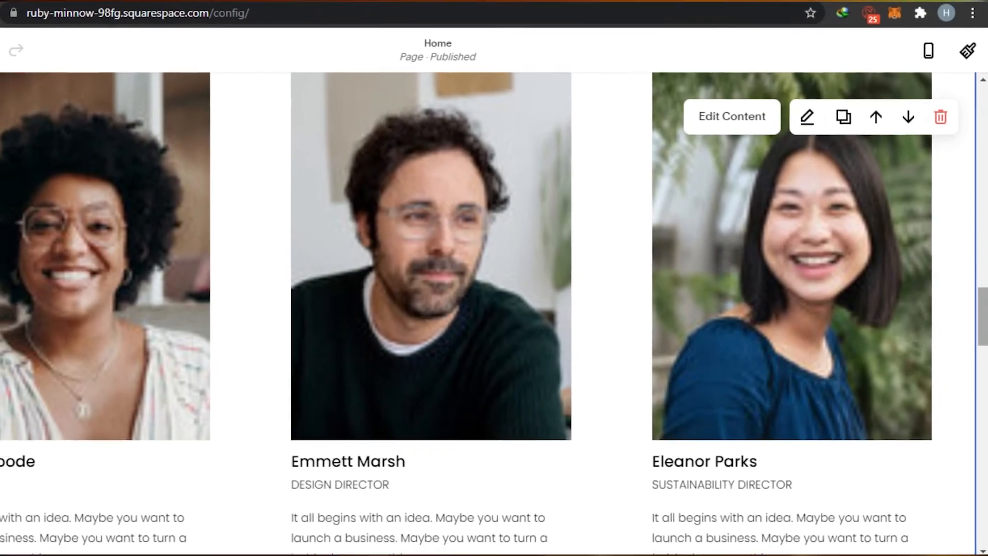
Remove the Newsletter Sign-up section near the end of the home page.
left_click_drag(983, 327, 986, 498)
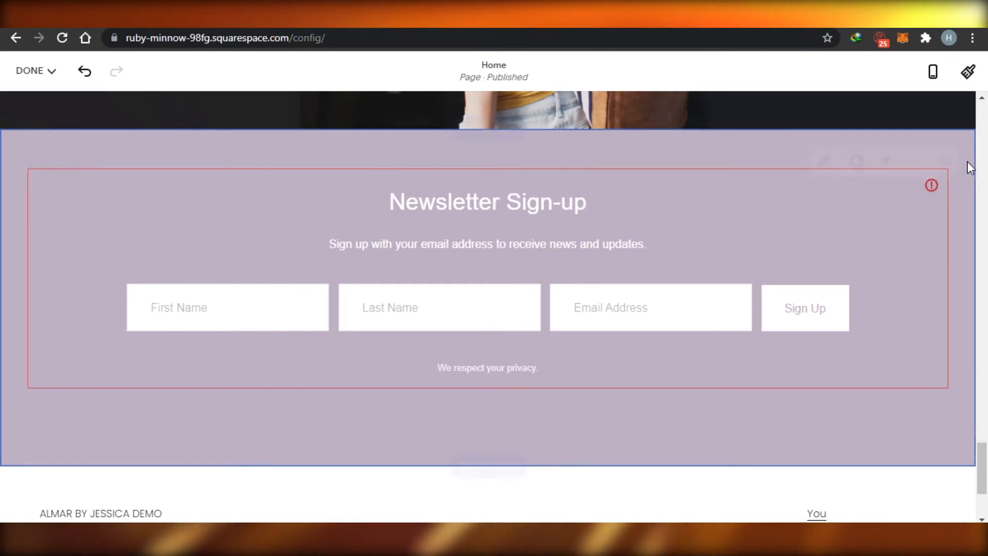
left_click(944, 172)
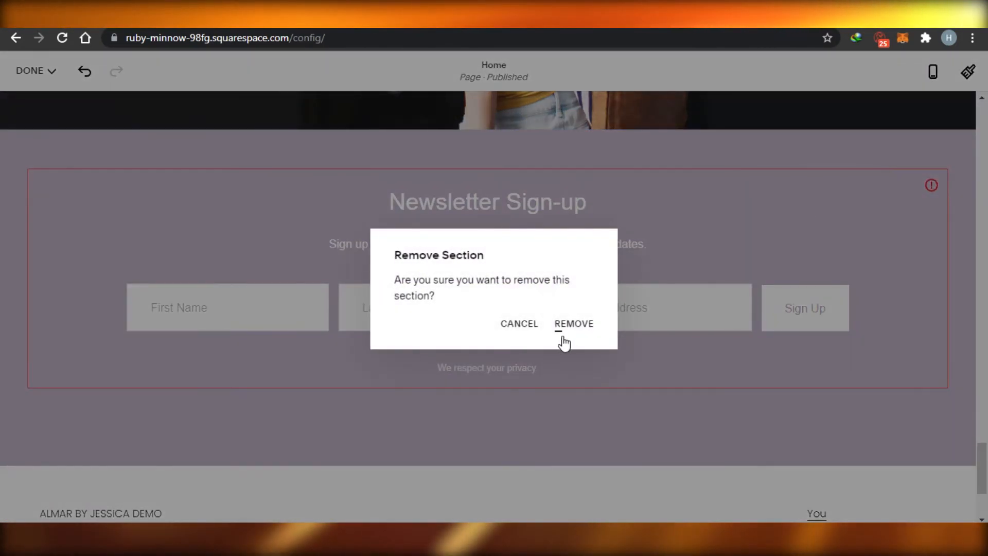
left_click(564, 328)
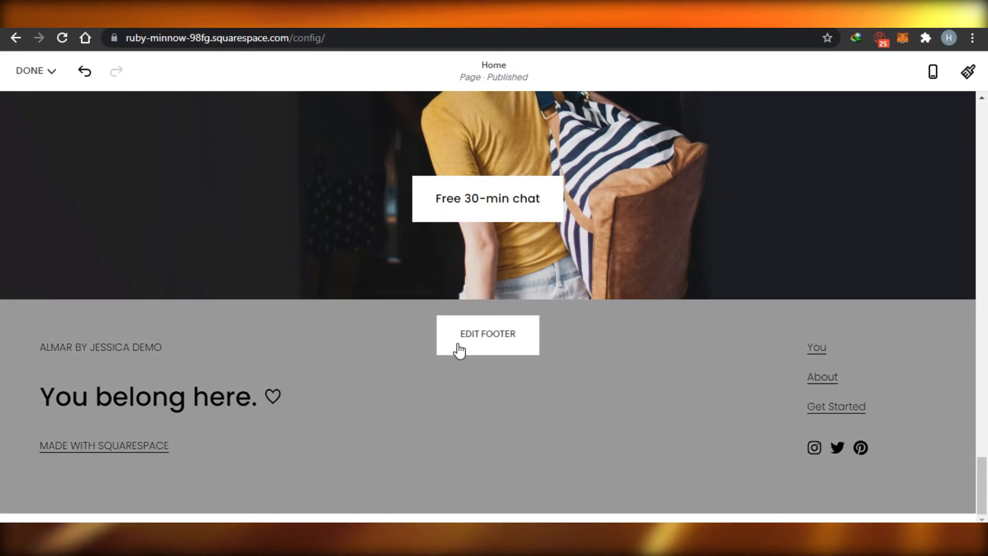
Start editing the site footer and check the accounts listed in its social links block.
left_click(458, 349)
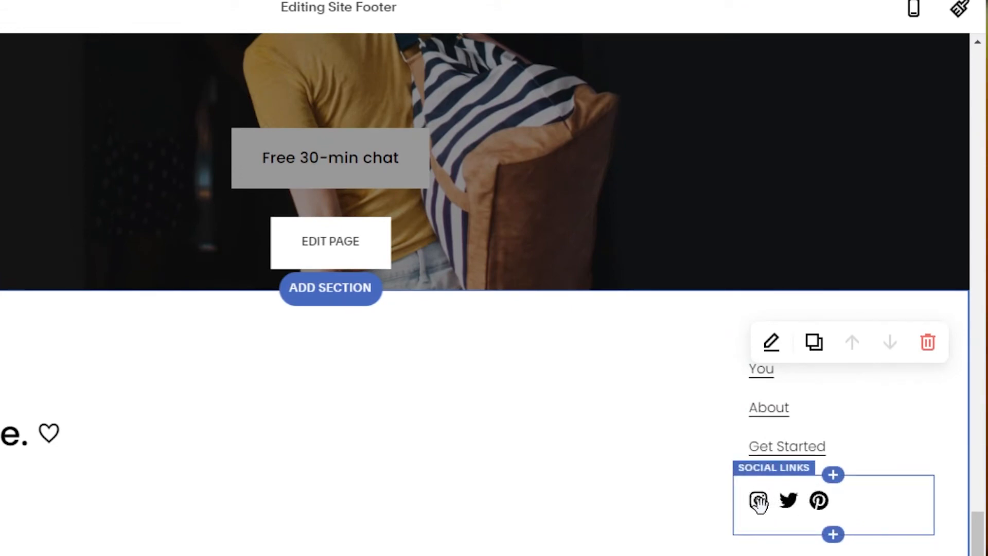
left_click(758, 502)
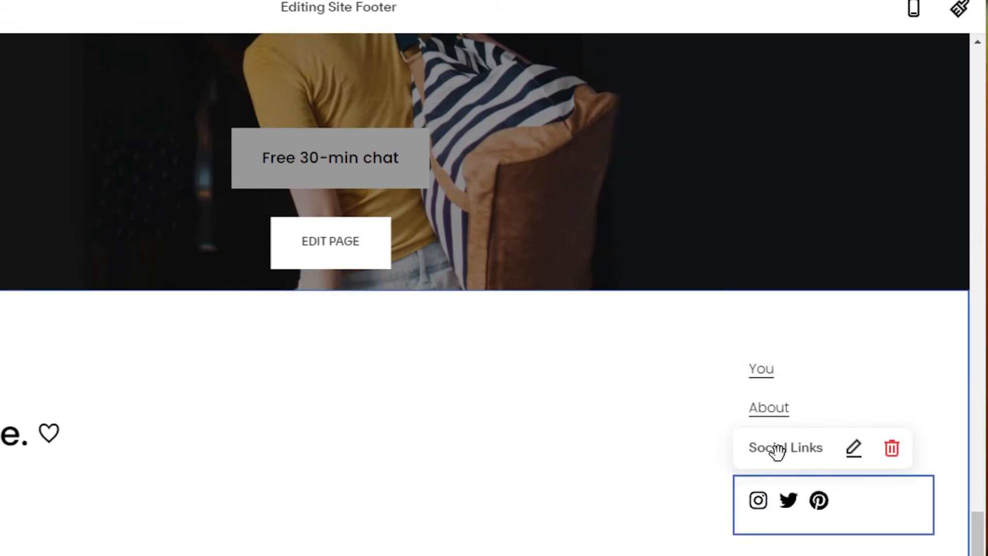
left_click(853, 455)
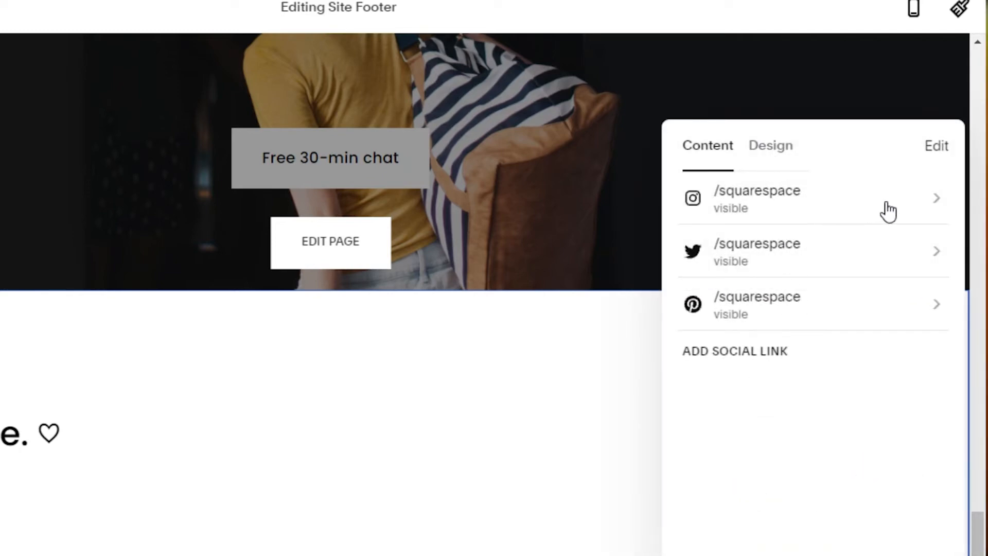
left_click(535, 397)
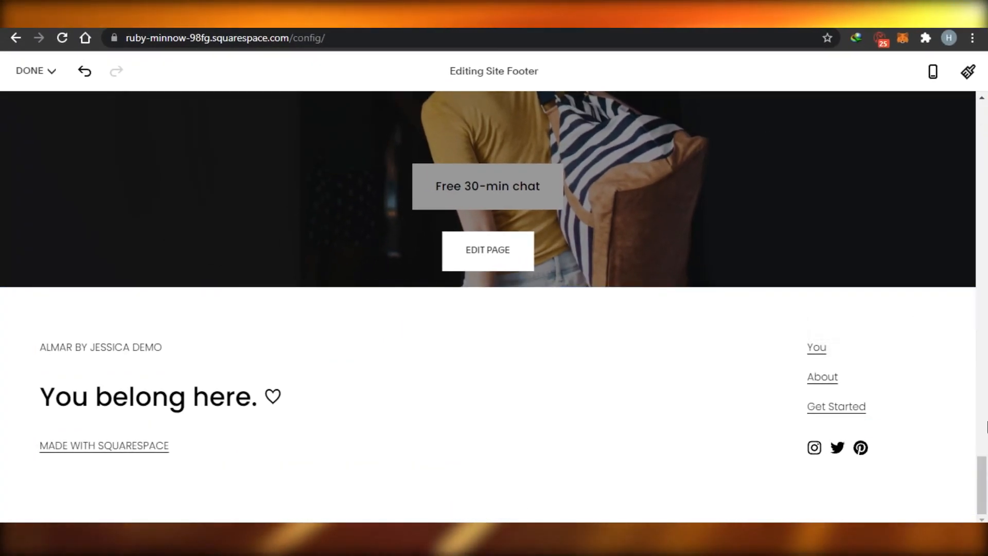
Look back over the page from the footer to the header, and finish editing by saving the changes.
left_click_drag(986, 488, 986, 133)
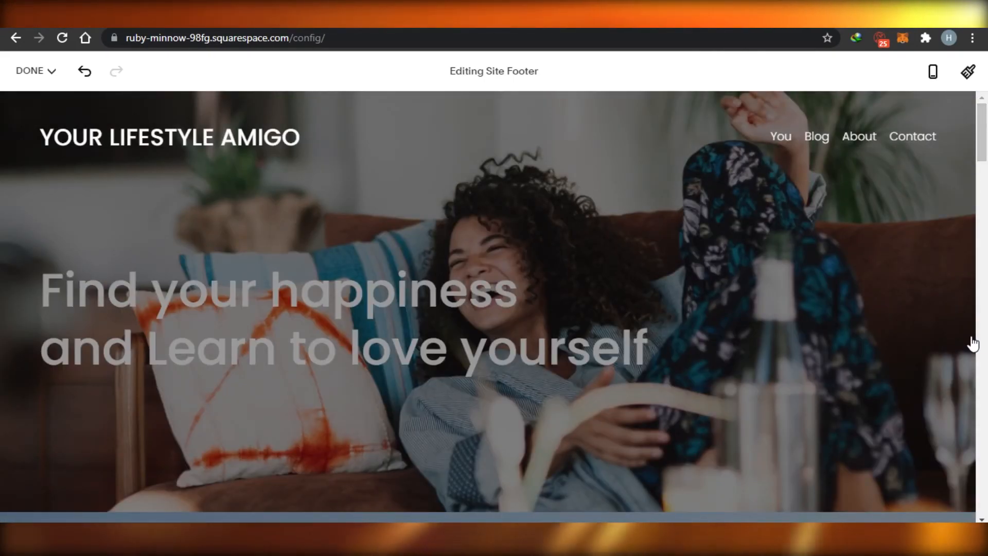
mouse_move(987, 145)
left_mouse_down()
mouse_move(986, 260)
mouse_move(987, 165)
left_mouse_up()
left_click(49, 72)
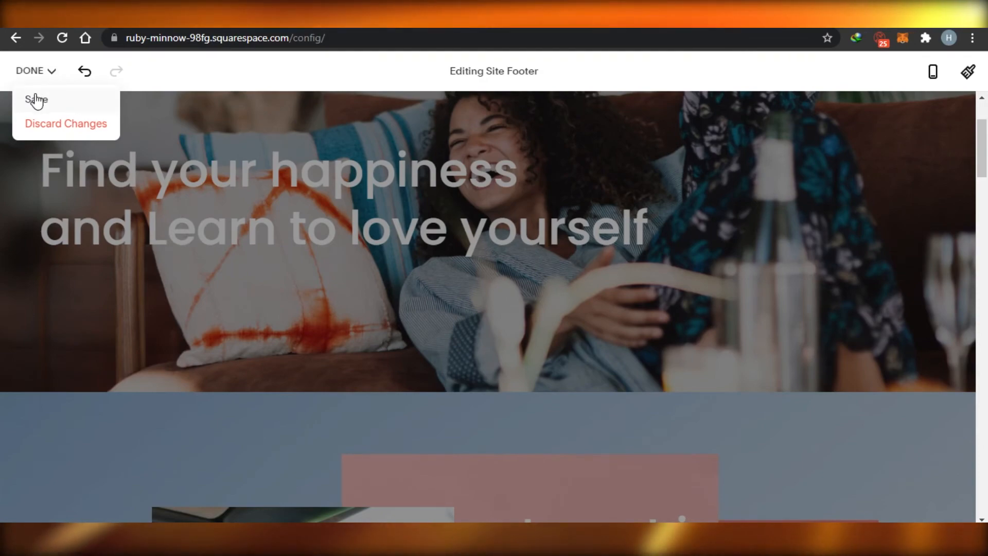
left_click(37, 101)
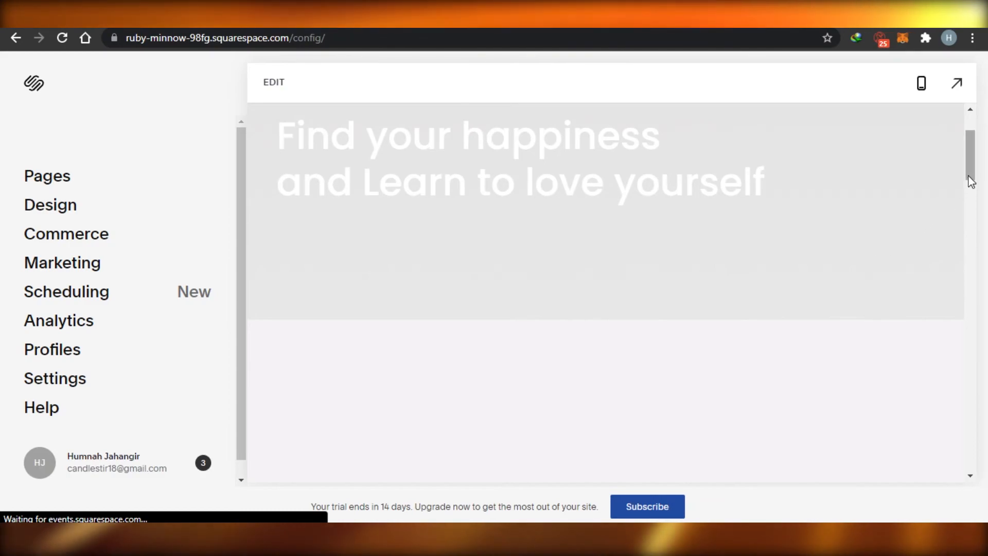
Review the saved home page in the desktop preview and at full-screen size, and return to the site management view.
left_click_drag(970, 170, 972, 137)
mouse_move(969, 136)
left_mouse_down()
mouse_move(979, 468)
mouse_move(971, 124)
left_mouse_up()
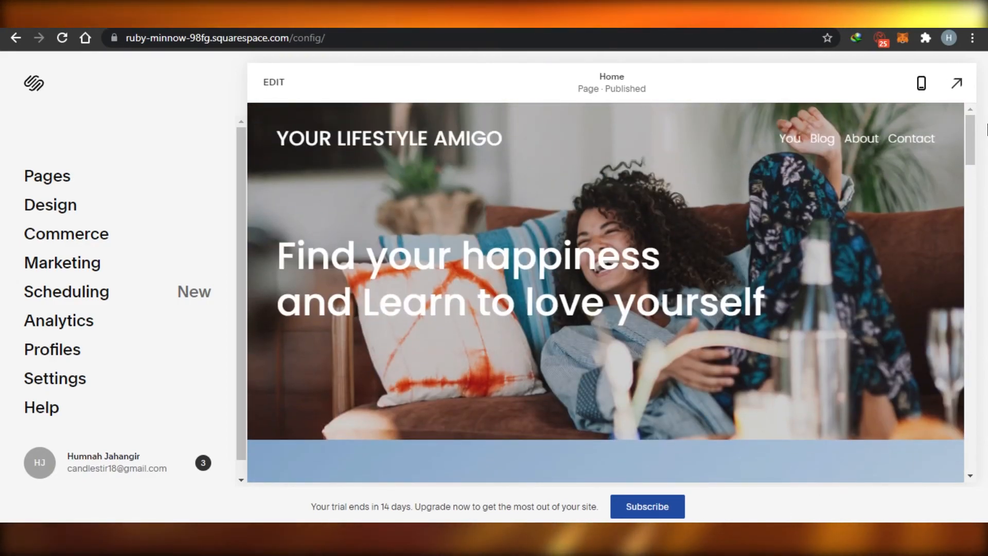
mouse_move(974, 136)
left_mouse_down()
mouse_move(968, 398)
mouse_move(985, 196)
mouse_move(973, 131)
left_mouse_up()
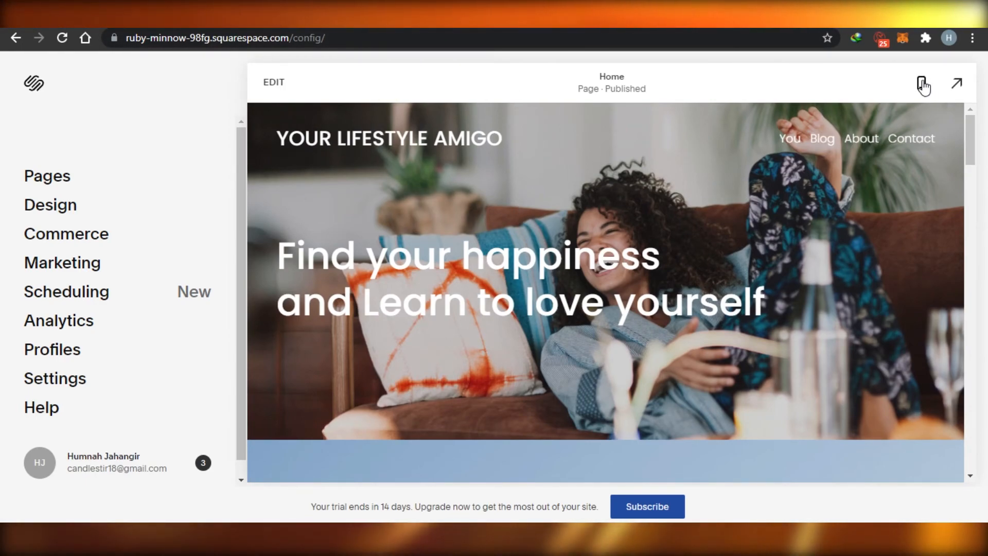
left_click(956, 86)
left_click_drag(984, 181, 983, 116)
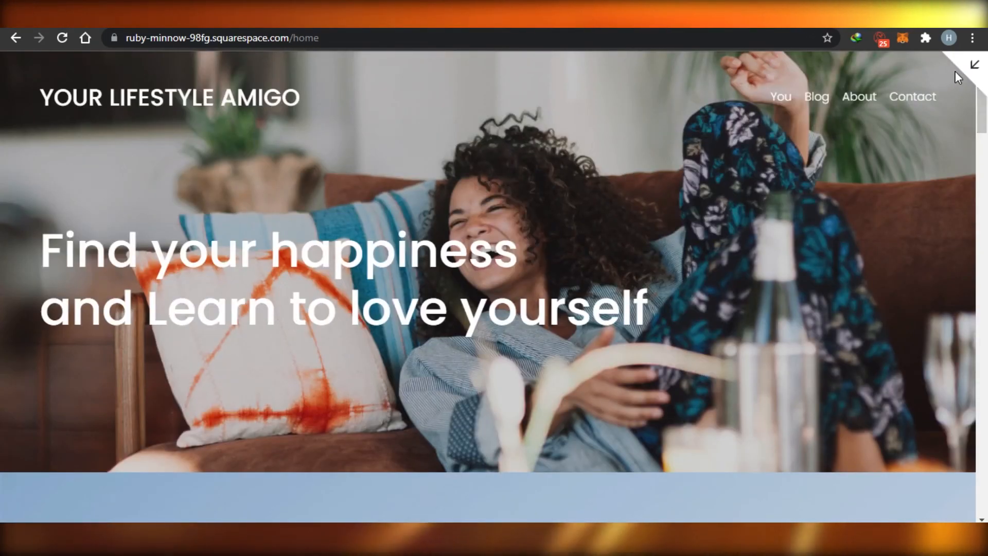
left_click(970, 69)
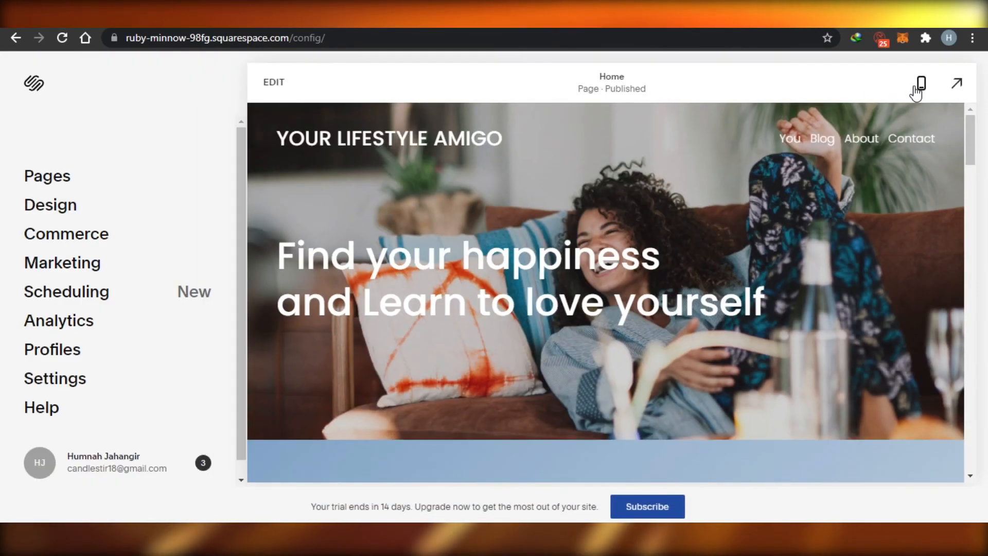
Preview the home page in the mobile layout, expand it to full screen, and look through it down to the People section.
left_click(921, 84)
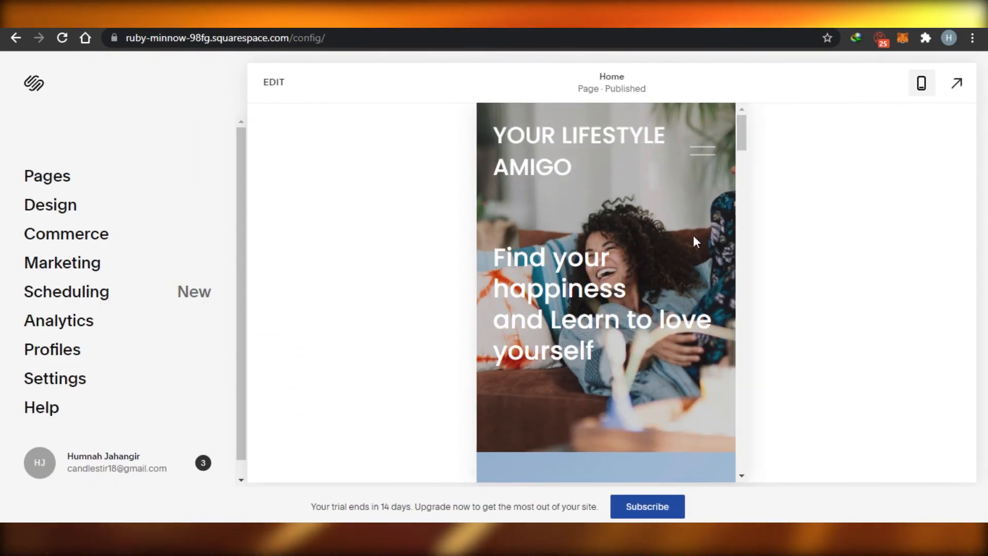
mouse_move(743, 133)
left_mouse_down()
mouse_move(741, 381)
mouse_move(743, 125)
mouse_move(747, 370)
mouse_move(760, 145)
mouse_move(746, 125)
left_mouse_up()
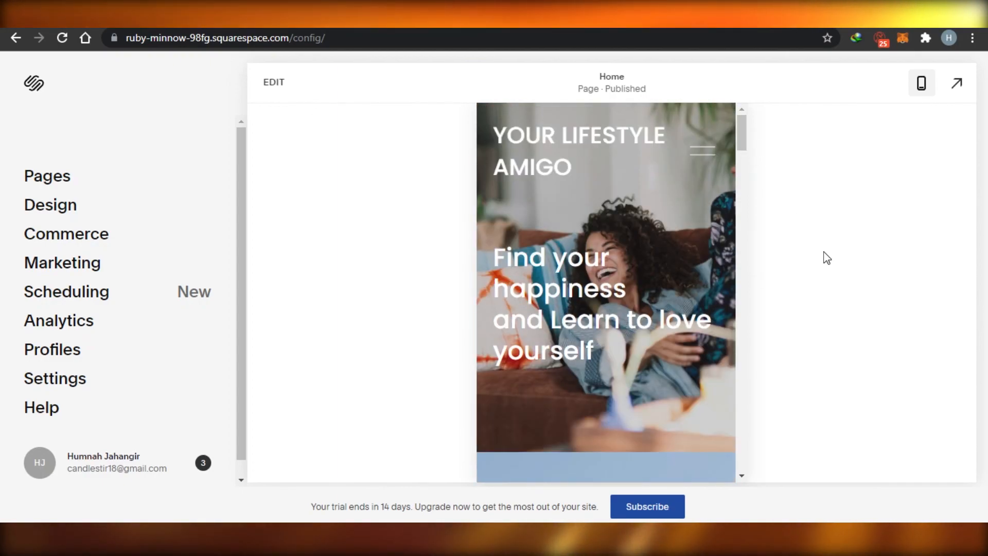
left_click(961, 92)
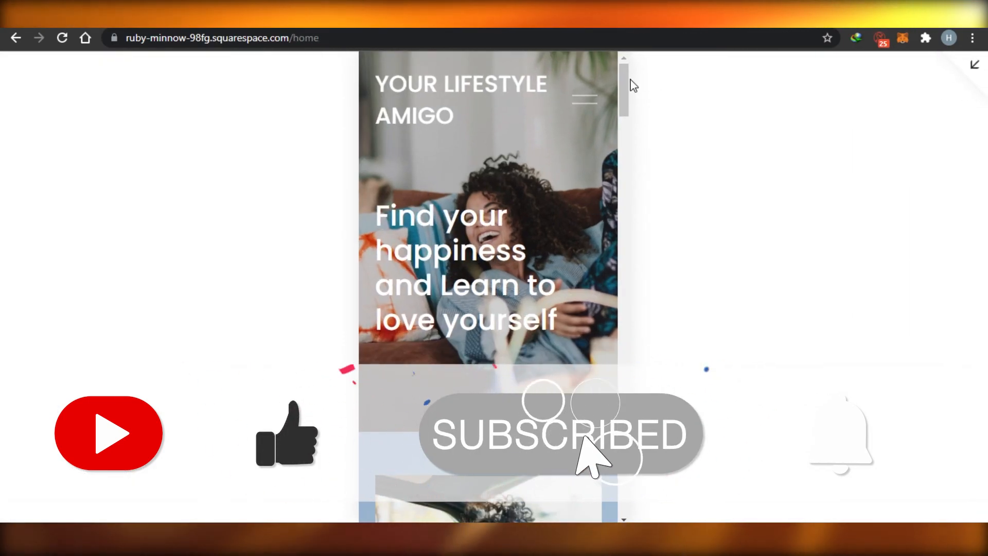
left_click_drag(623, 82, 621, 325)
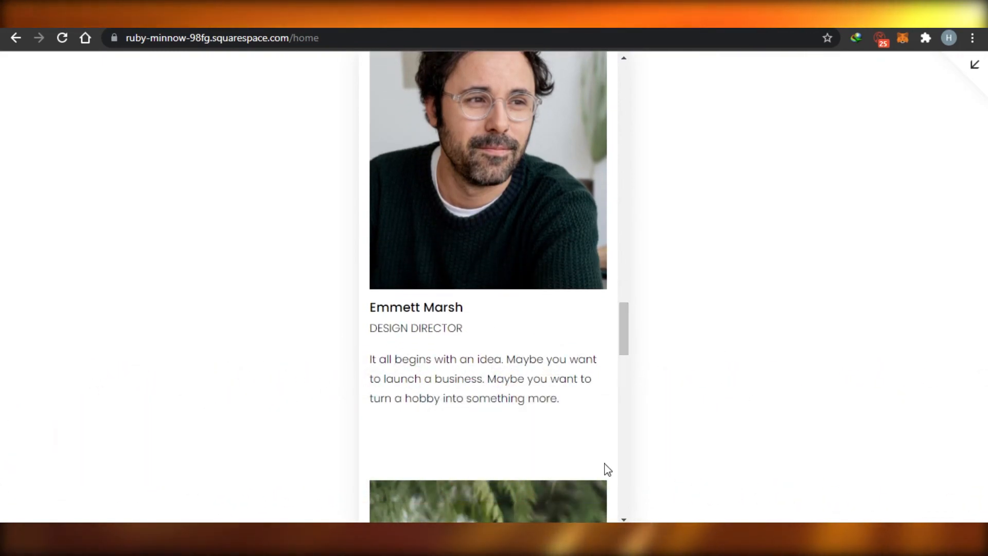